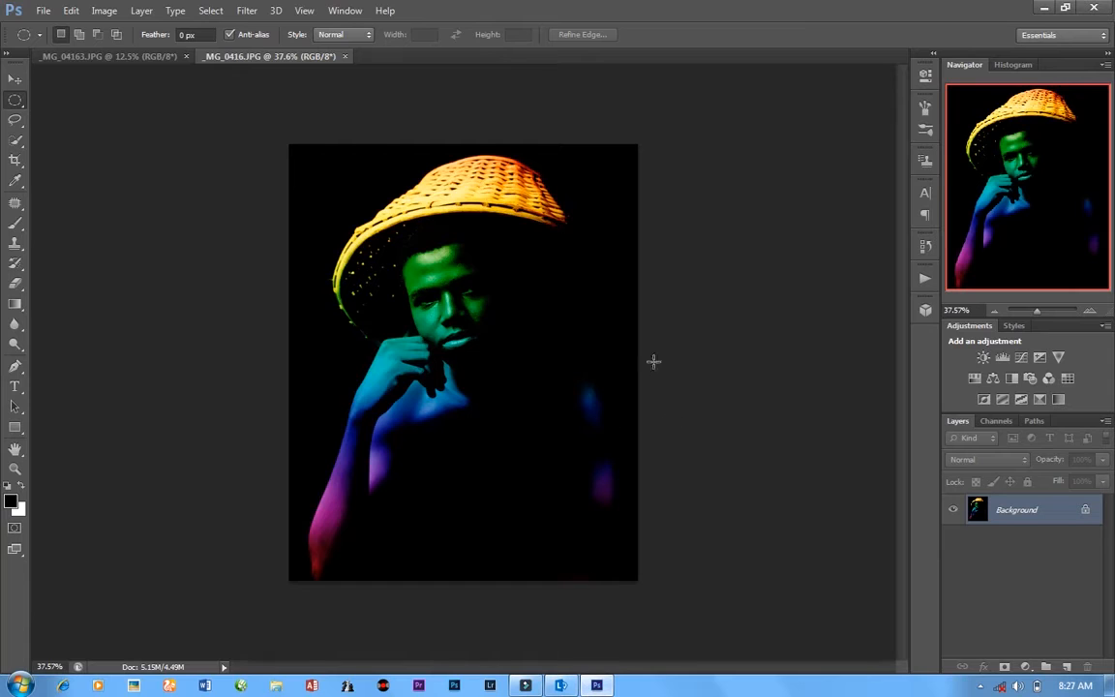
- Examine the hat, face and arm colours in the finished rainbow-toned portrait _MG_0416.JPG
{"action": "scroll", "coordinate": [497, 308], "scroll_direction": "down", "scroll_amount": 2}
{"action": "scroll", "coordinate": [448, 223], "scroll_direction": "up", "scroll_amount": 4}
{"action": "scroll", "coordinate": [474, 208], "scroll_direction": "down", "scroll_amount": 1}
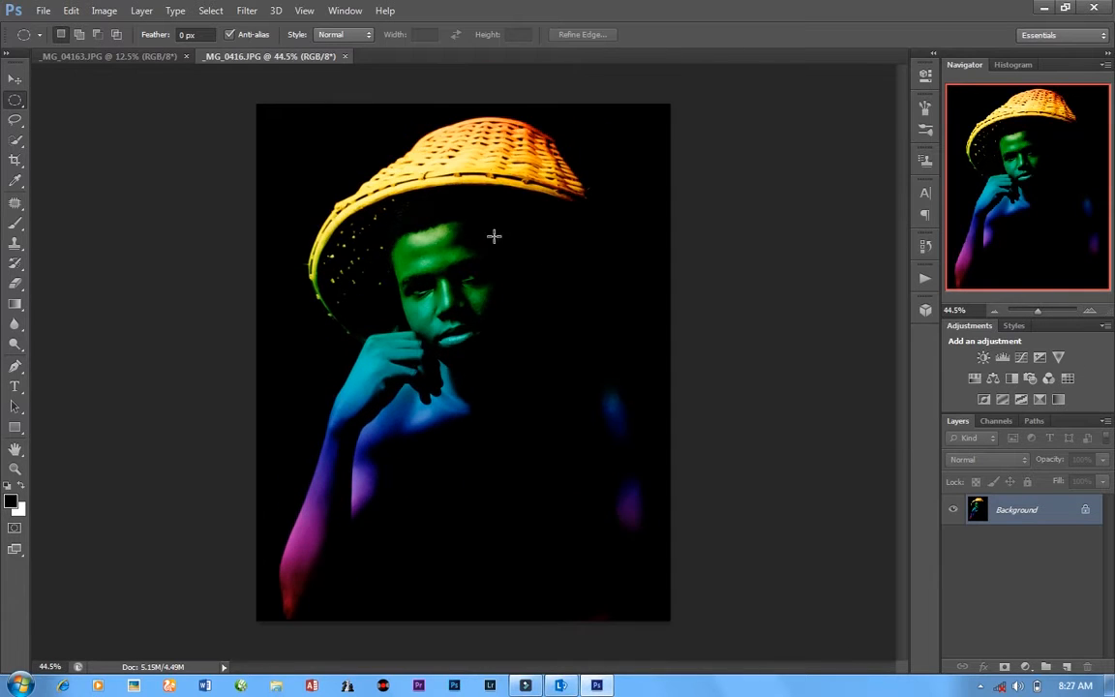
{"action": "scroll", "coordinate": [474, 147], "scroll_direction": "down", "scroll_amount": 1}
{"action": "scroll", "coordinate": [475, 187], "scroll_direction": "up", "scroll_amount": 3}
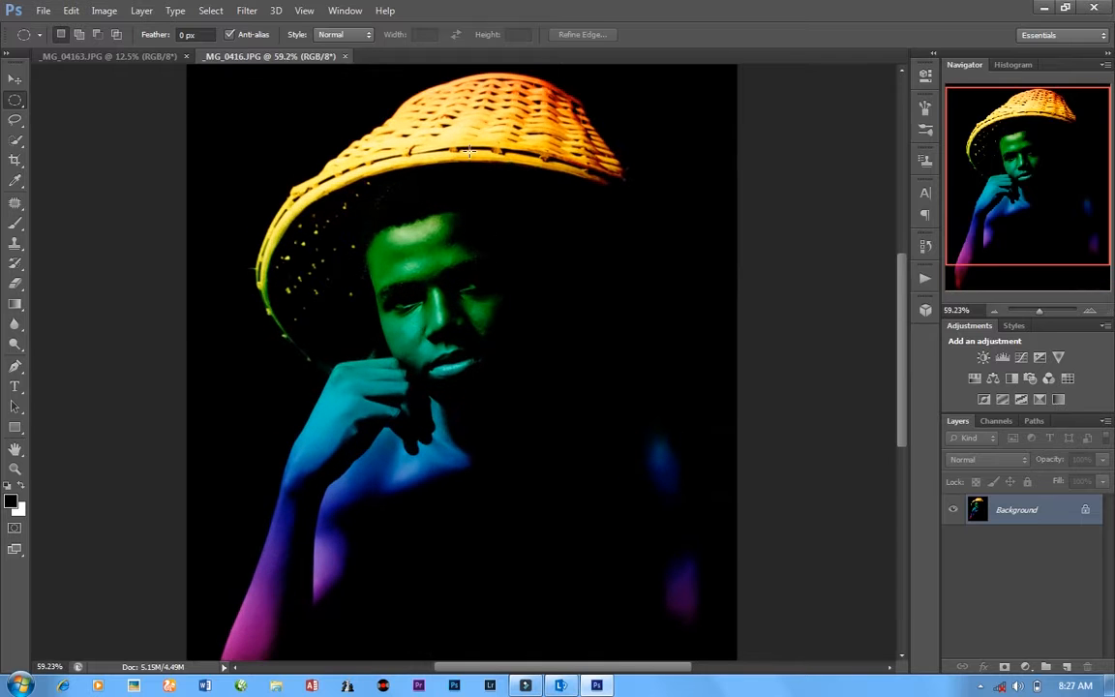
{"action": "scroll", "coordinate": [477, 259], "scroll_direction": "down", "scroll_amount": 2}
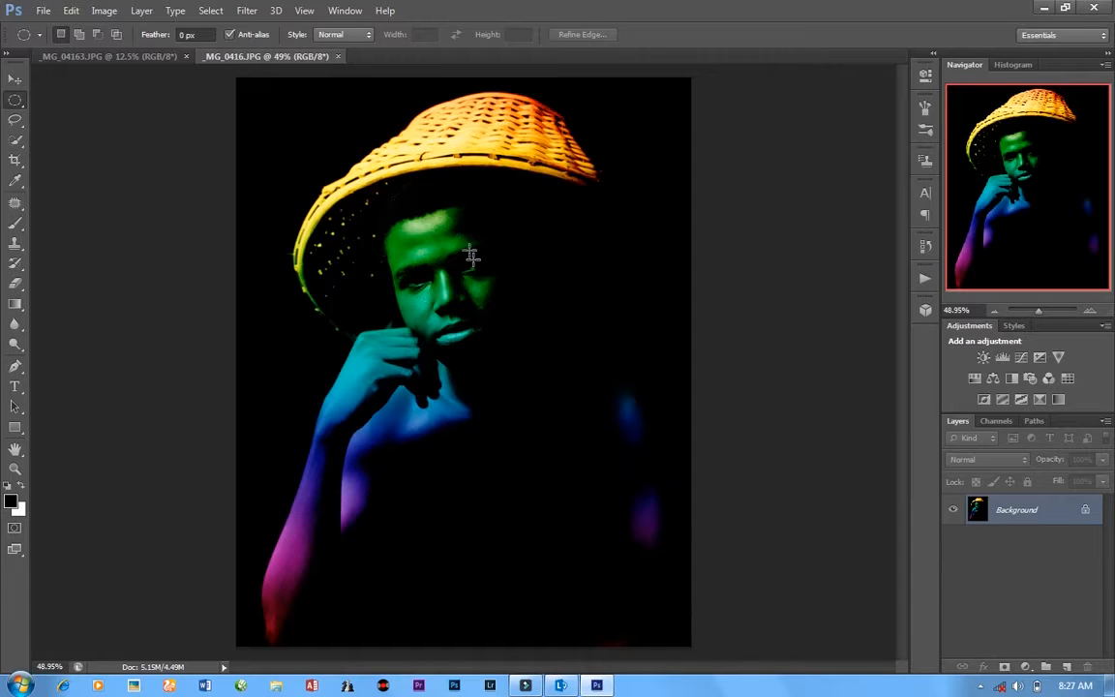
{"action": "scroll", "coordinate": [396, 165], "scroll_direction": "up", "scroll_amount": 2}
{"action": "scroll", "coordinate": [438, 183], "scroll_direction": "down", "scroll_amount": 1}
{"action": "scroll", "coordinate": [437, 184], "scroll_direction": "down", "scroll_amount": 2}
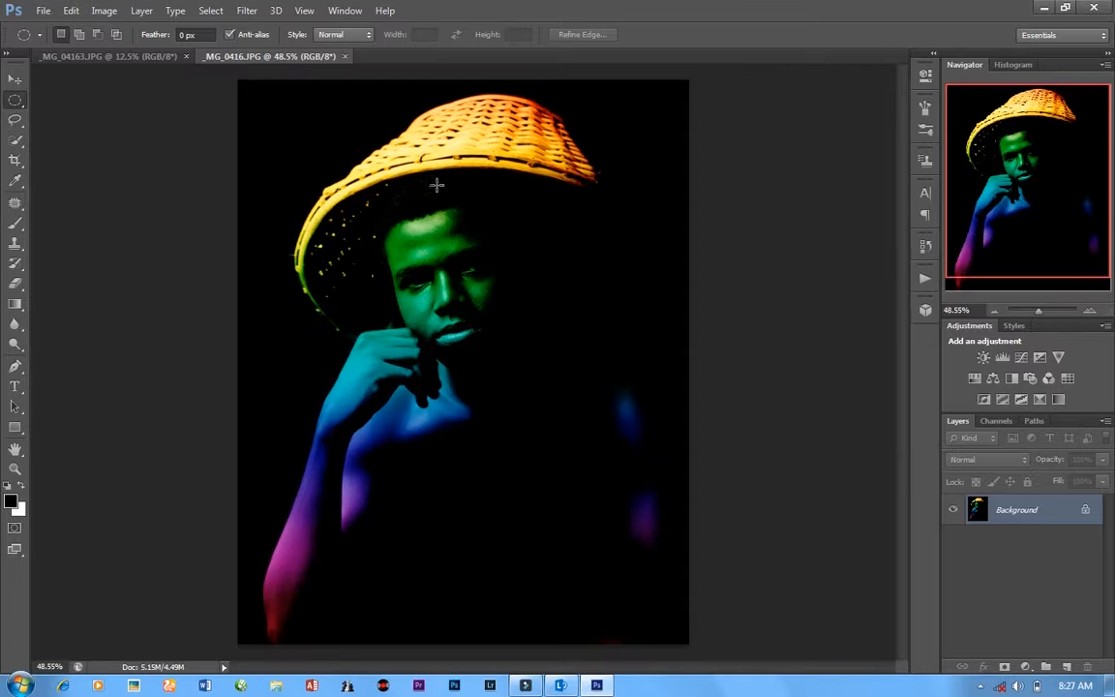
{"action": "scroll", "coordinate": [489, 320], "scroll_direction": "up", "scroll_amount": 2}
{"action": "left_click_drag", "start_coordinate": [475, 293], "coordinate": [474, 297]}
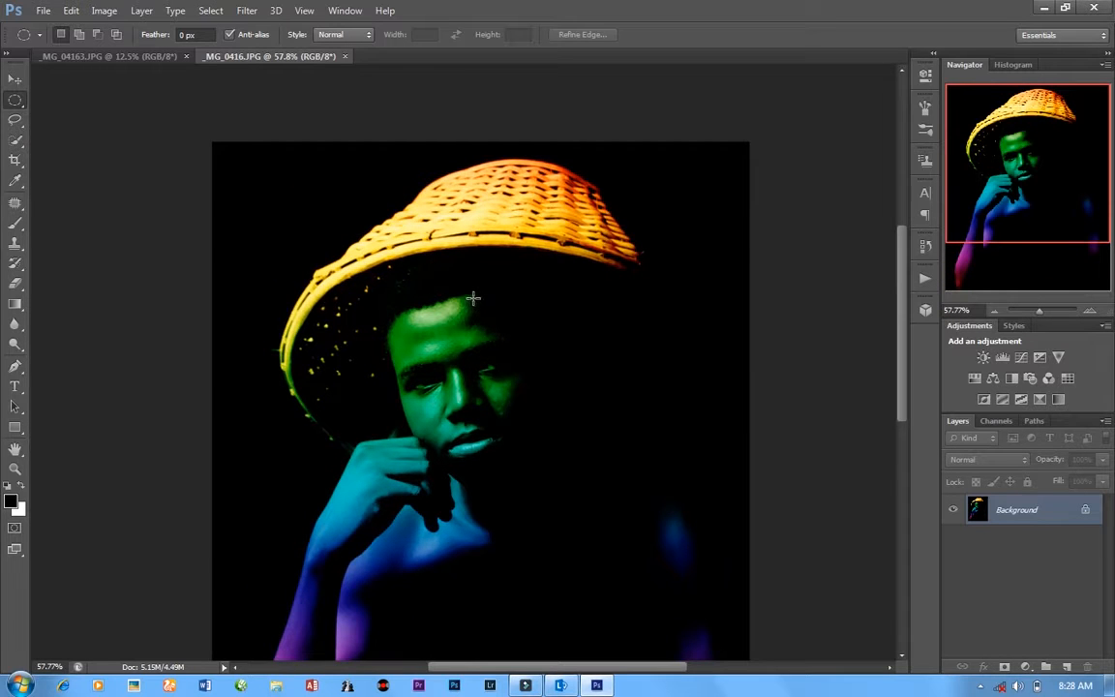
{"action": "scroll", "coordinate": [481, 283], "scroll_direction": "down", "scroll_amount": 2}
{"action": "scroll", "coordinate": [457, 272], "scroll_direction": "up", "scroll_amount": 1}
{"action": "scroll", "coordinate": [450, 184], "scroll_direction": "down", "scroll_amount": 2}
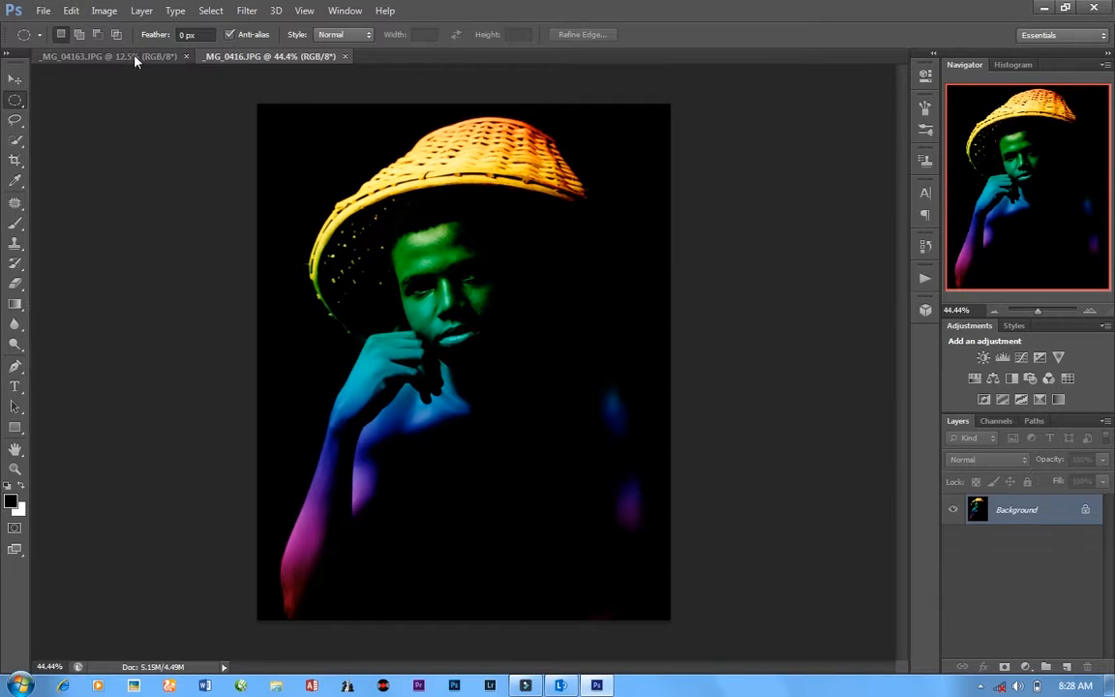
- Compare the unedited portrait _MG_04163.JPG with the coloured version, and close _MG_0416.JPG
{"action": "left_click", "coordinate": [121, 54]}
{"action": "scroll", "coordinate": [428, 271], "scroll_direction": "up", "scroll_amount": 2}
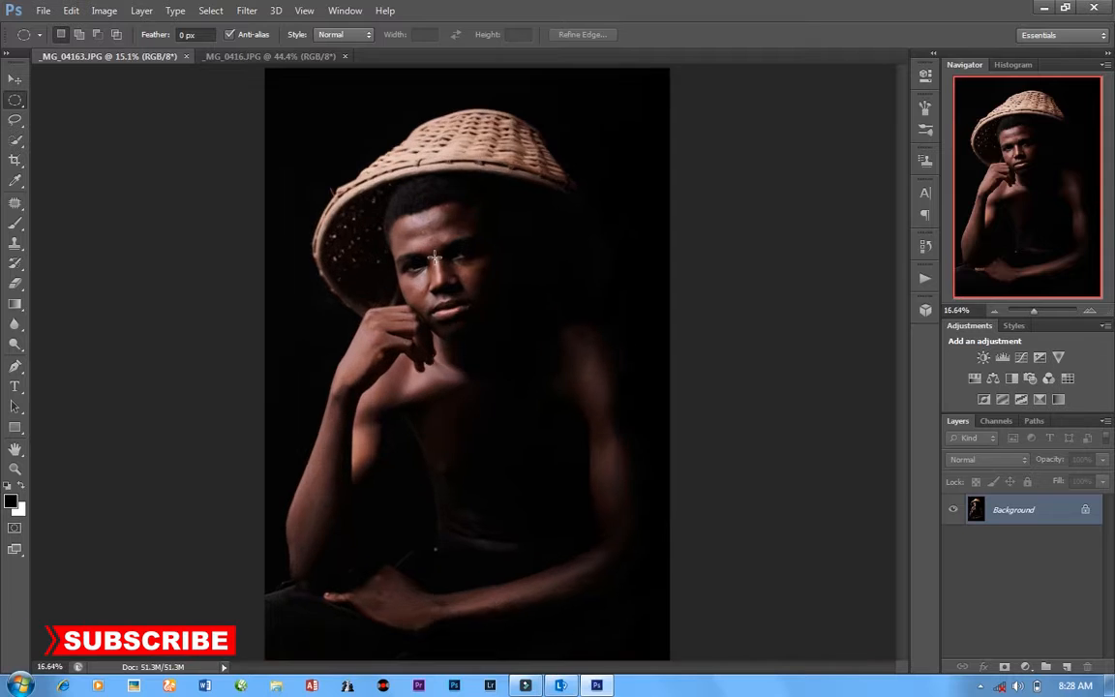
{"action": "scroll", "coordinate": [271, 104], "scroll_direction": "down", "scroll_amount": 2}
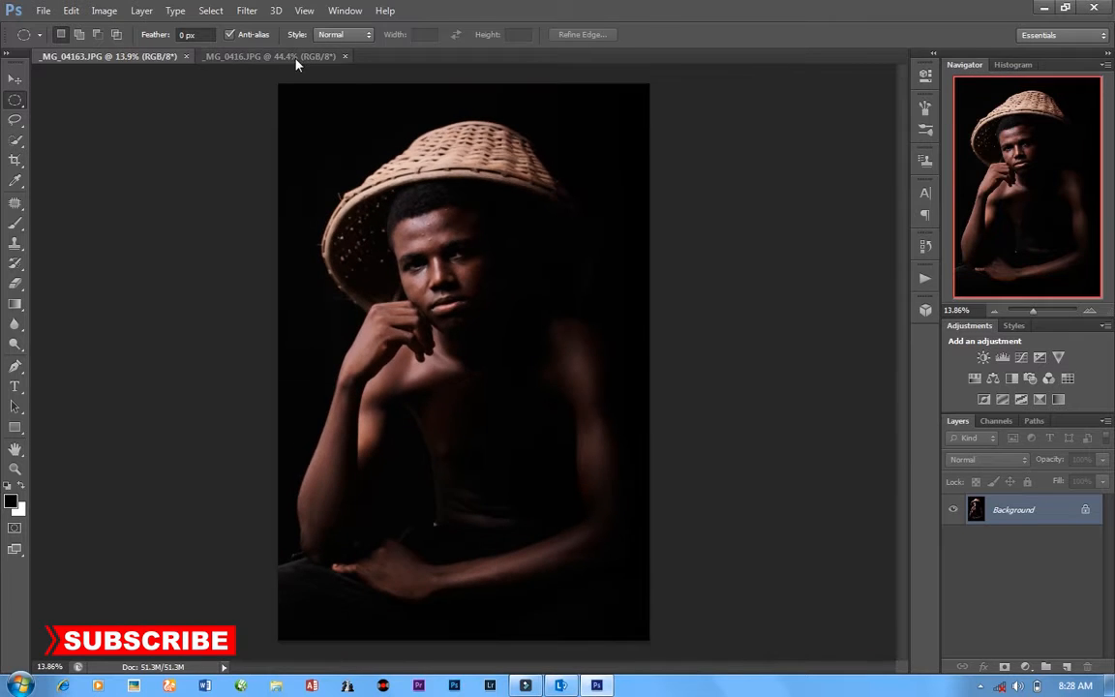
{"action": "left_click", "coordinate": [270, 56]}
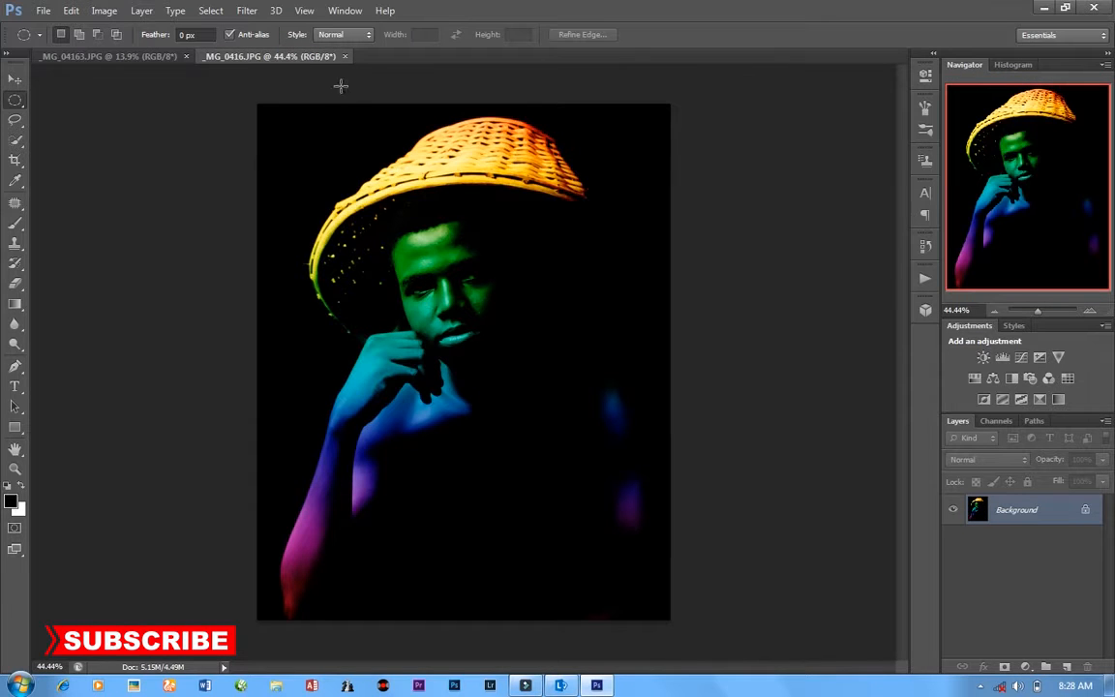
{"action": "left_click", "coordinate": [346, 56]}
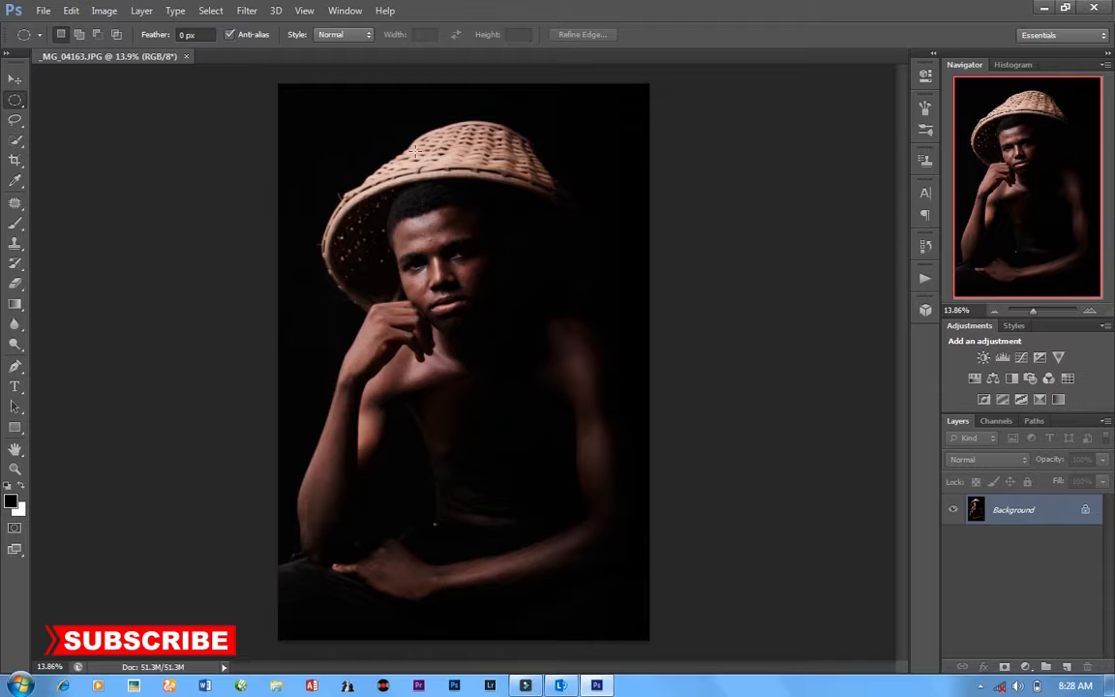
- Crop _MG_04163.JPG to 4 x 5 in, framing the whole hat, face and upper body and cutting off the hand resting at the waist
{"action": "key", "text": "c"}
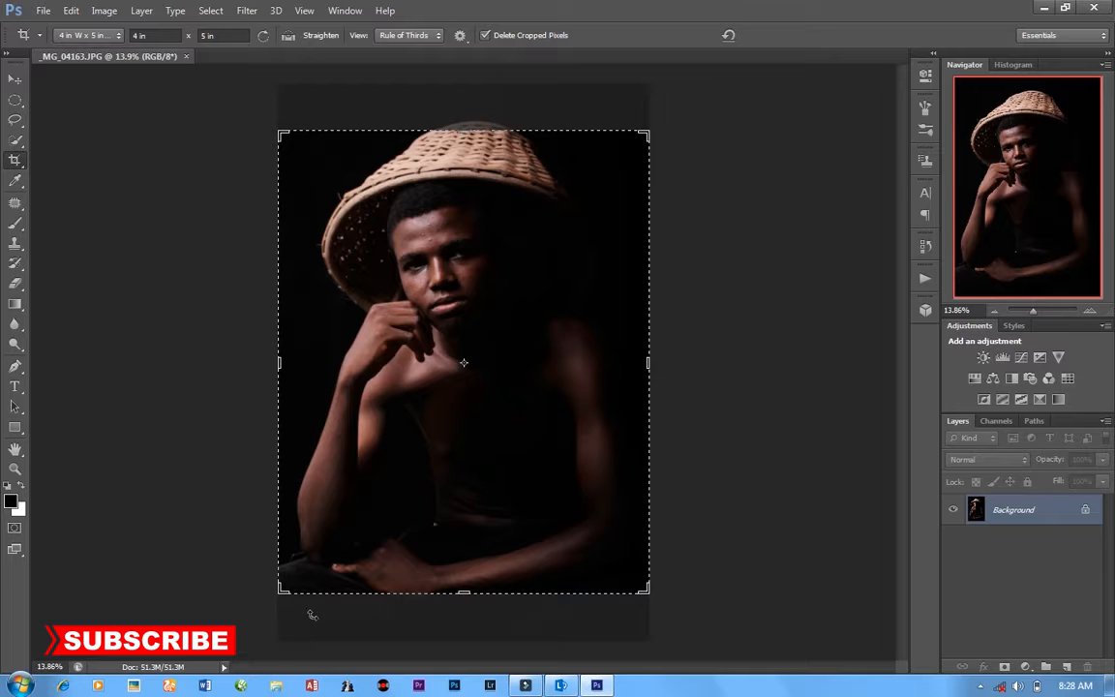
{"action": "left_click_drag", "start_coordinate": [282, 596], "coordinate": [311, 578]}
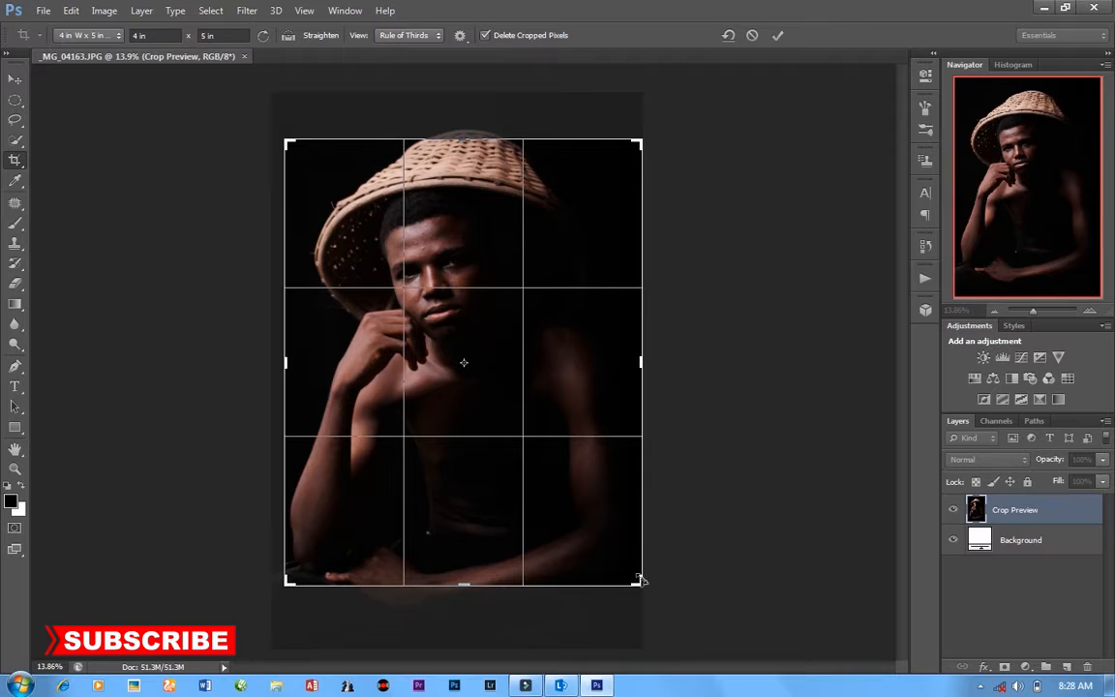
{"action": "left_click_drag", "start_coordinate": [639, 581], "coordinate": [634, 572]}
{"action": "left_click_drag", "start_coordinate": [479, 229], "coordinate": [494, 259]}
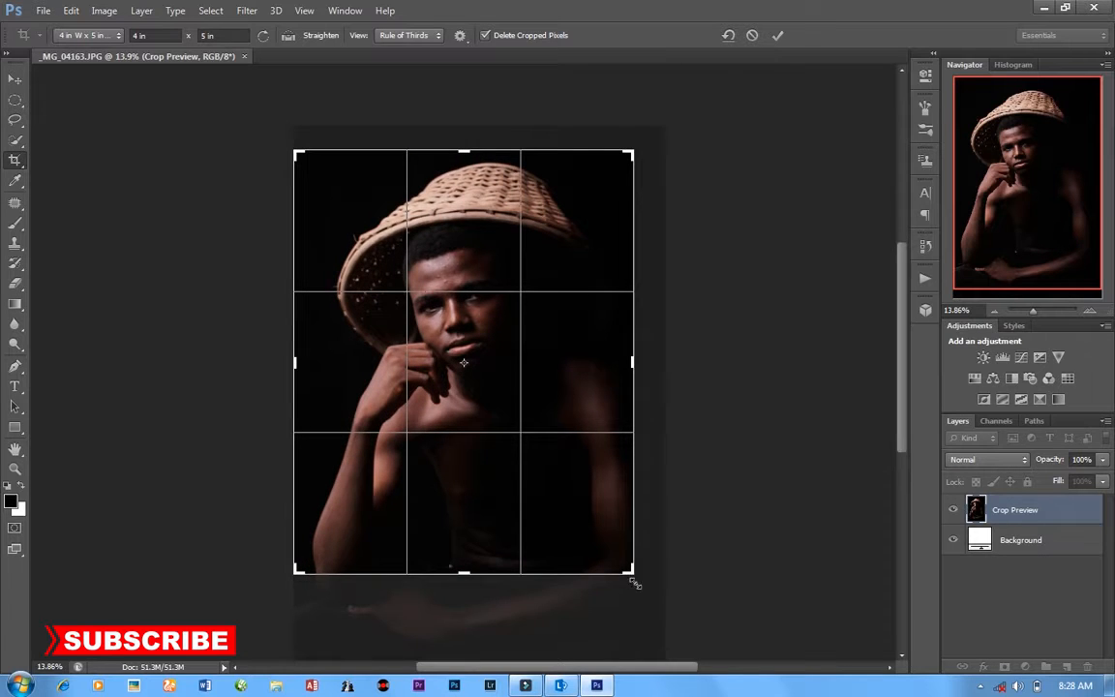
{"action": "left_click_drag", "start_coordinate": [635, 577], "coordinate": [643, 544]}
{"action": "left_click_drag", "start_coordinate": [440, 392], "coordinate": [440, 392]}
{"action": "left_click_drag", "start_coordinate": [289, 149], "coordinate": [288, 144]}
{"action": "left_click_drag", "start_coordinate": [494, 331], "coordinate": [487, 327]}
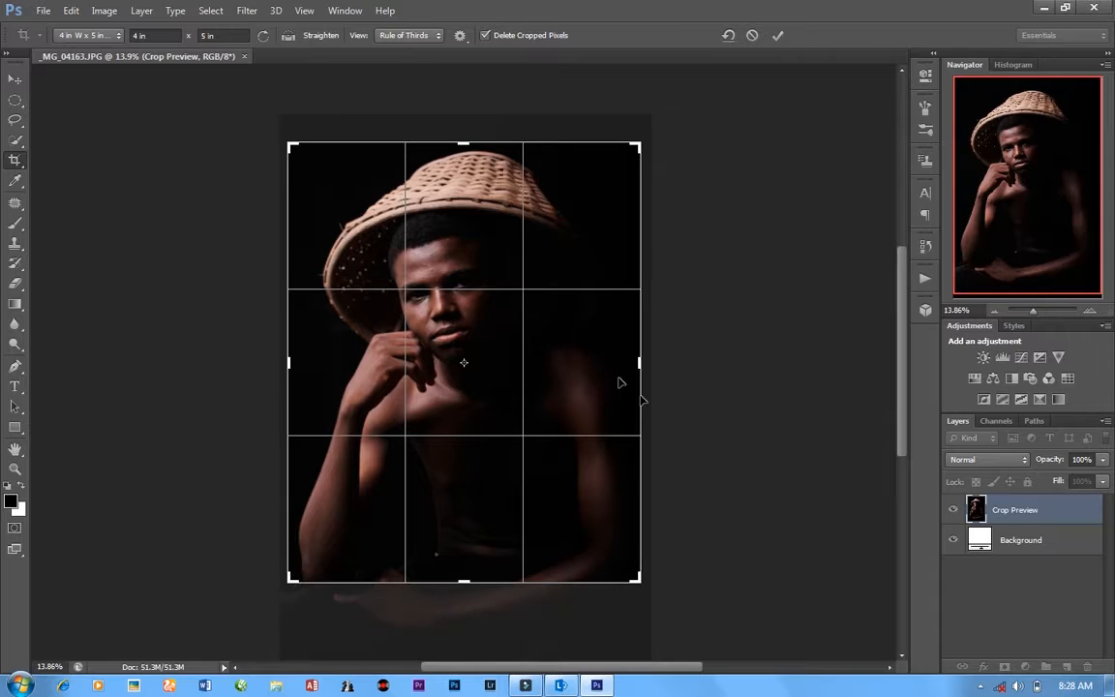
{"action": "left_click", "coordinate": [776, 36]}
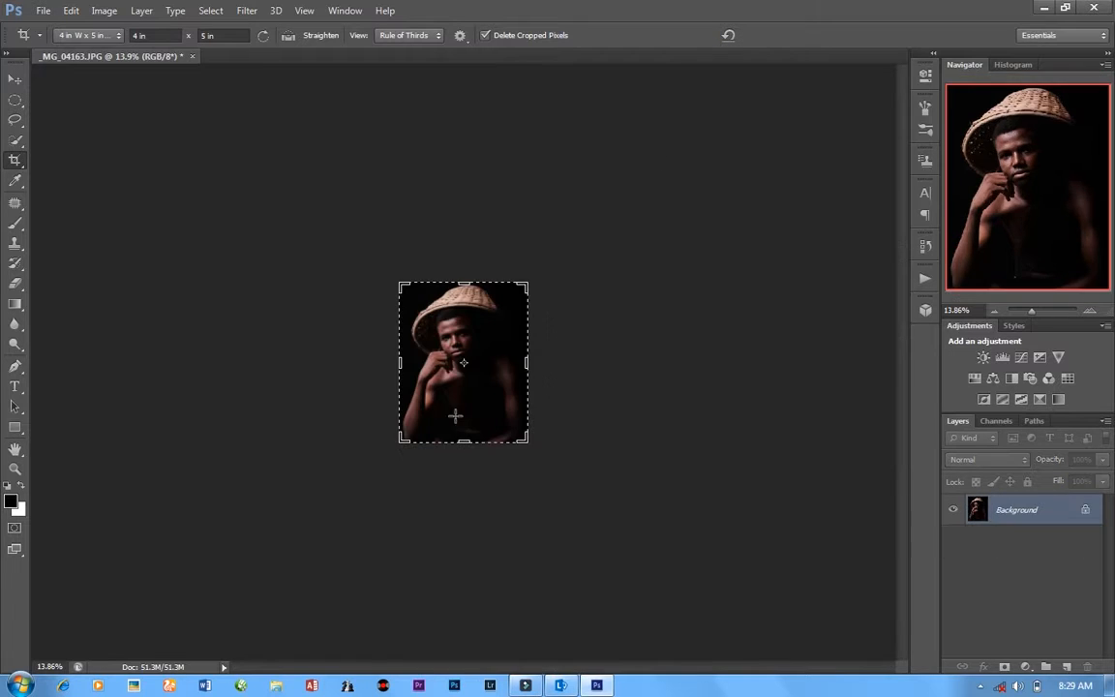
- Duplicate the Background layer within the same document as a layer named Main
{"action": "scroll", "coordinate": [478, 327], "scroll_direction": "up", "scroll_amount": 8}
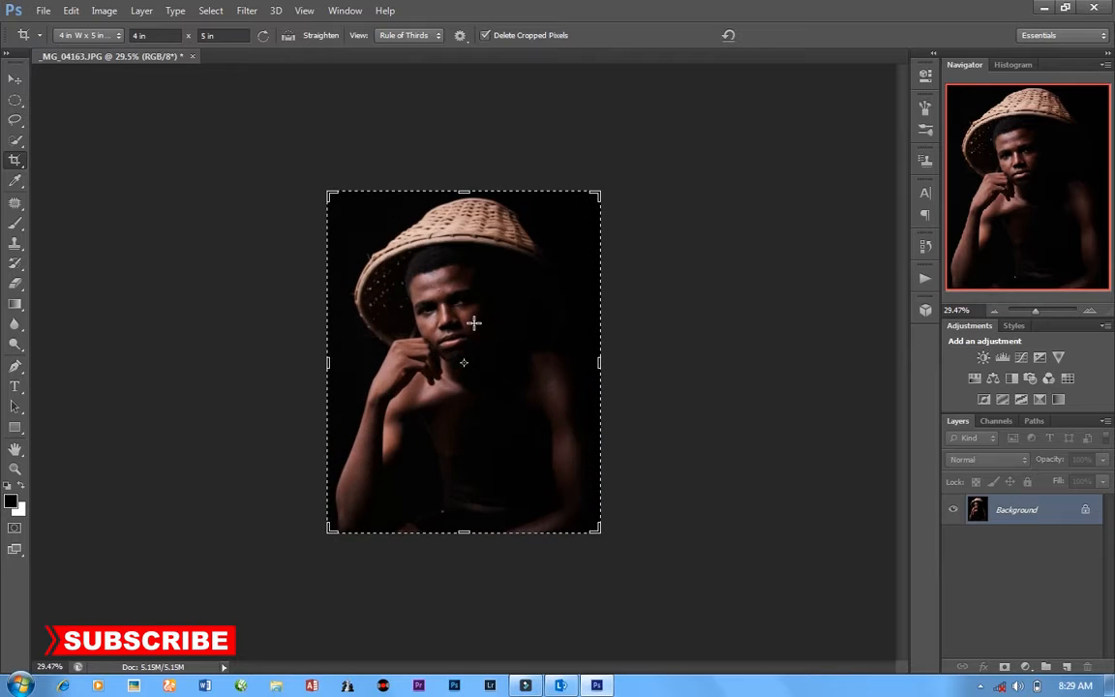
{"action": "scroll", "coordinate": [474, 322], "scroll_direction": "up", "scroll_amount": 5}
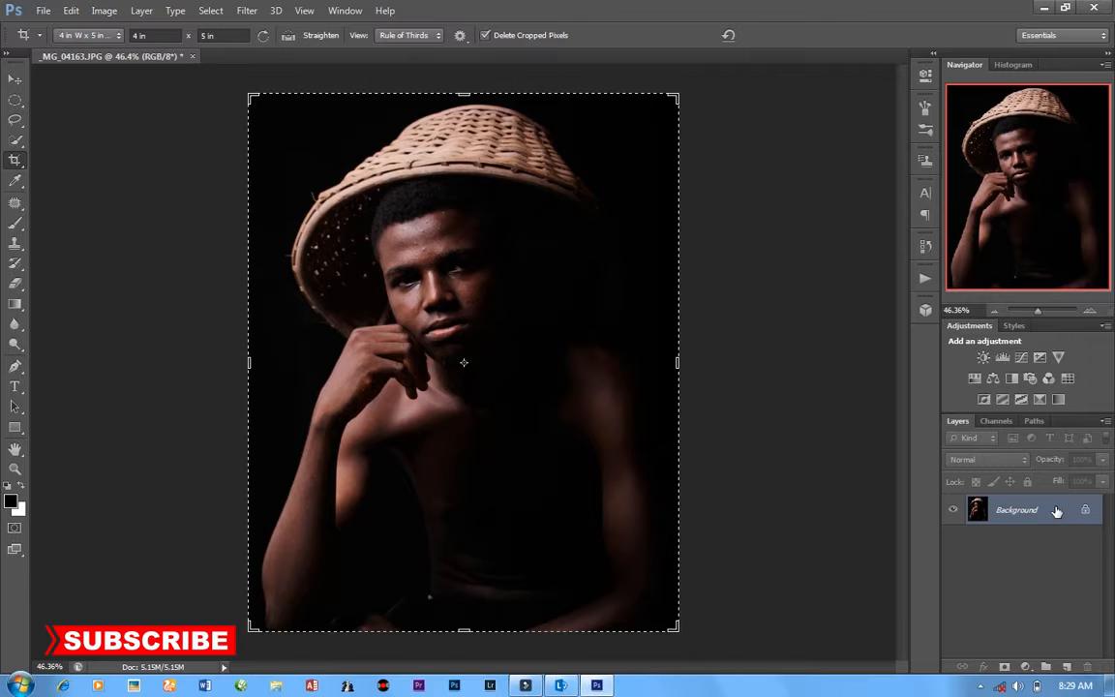
{"action": "right_click", "coordinate": [1056, 510]}
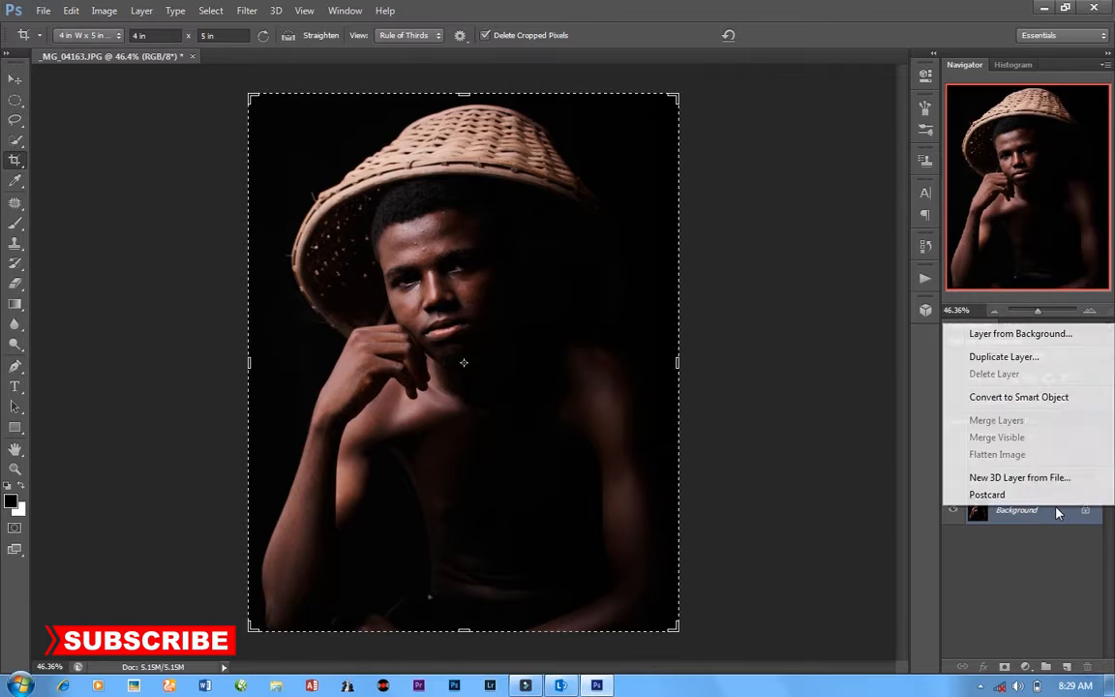
{"action": "left_click", "coordinate": [1006, 358]}
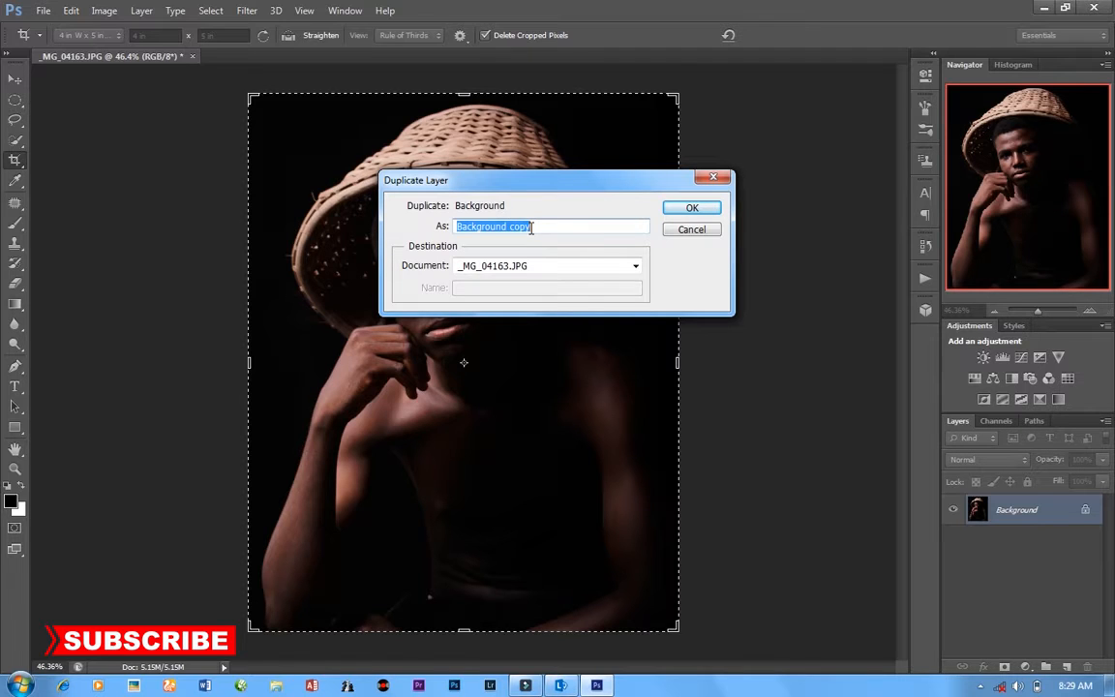
{"action": "type", "text": "Main"}
{"action": "left_click", "coordinate": [695, 208]}
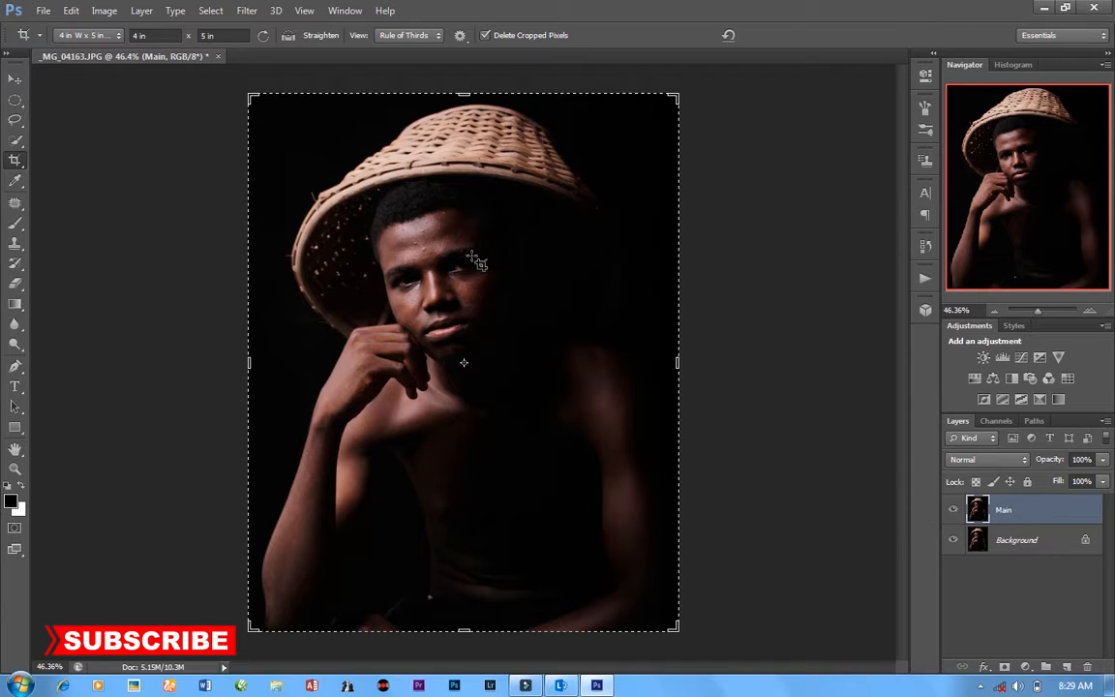
- Remove the raised bump in the middle of the forehead with the Patch tool, replacing it with clean skin from just below
{"action": "scroll", "coordinate": [389, 219], "scroll_direction": "up", "scroll_amount": 5}
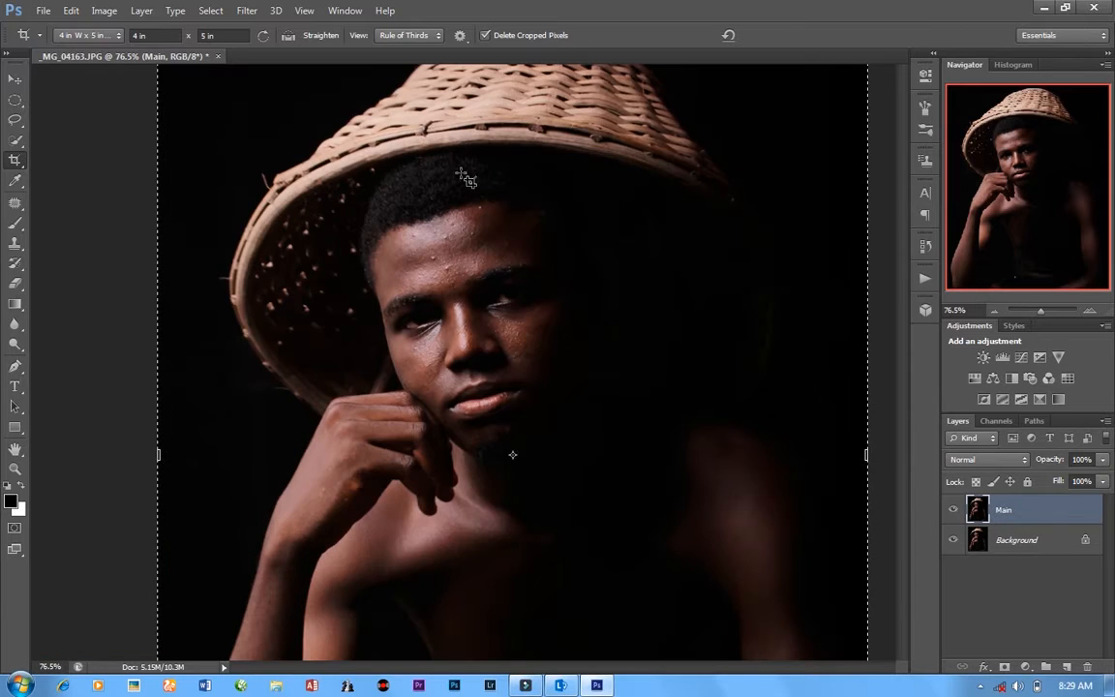
{"action": "scroll", "coordinate": [465, 184], "scroll_direction": "up", "scroll_amount": 5}
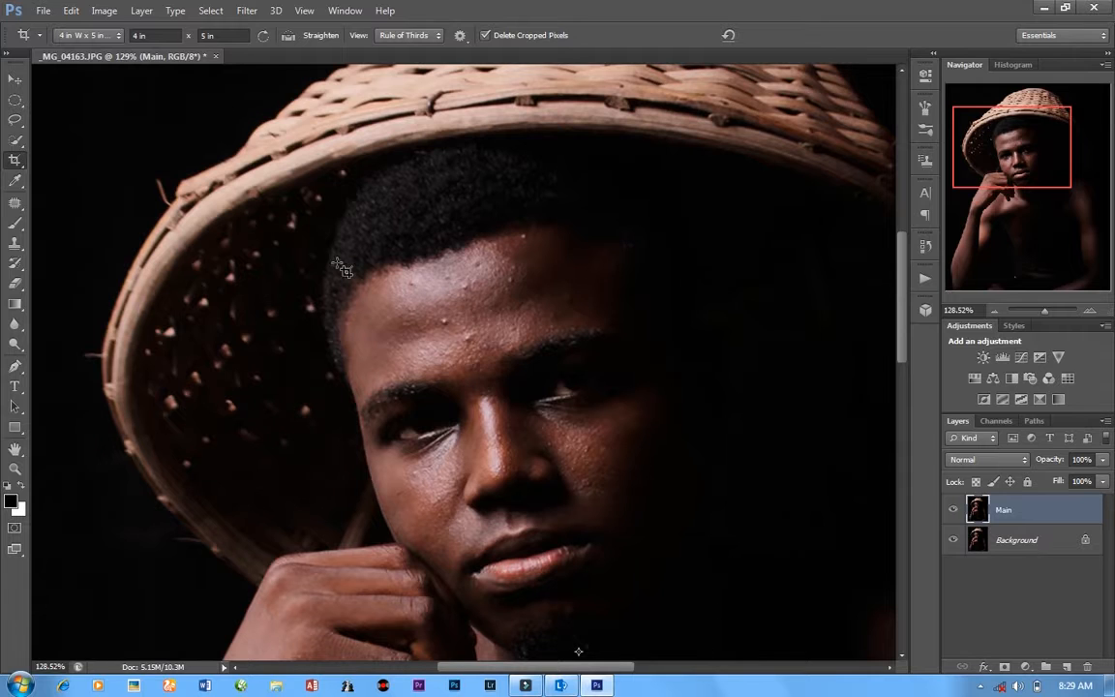
{"action": "scroll", "coordinate": [496, 293], "scroll_direction": "up", "scroll_amount": 4}
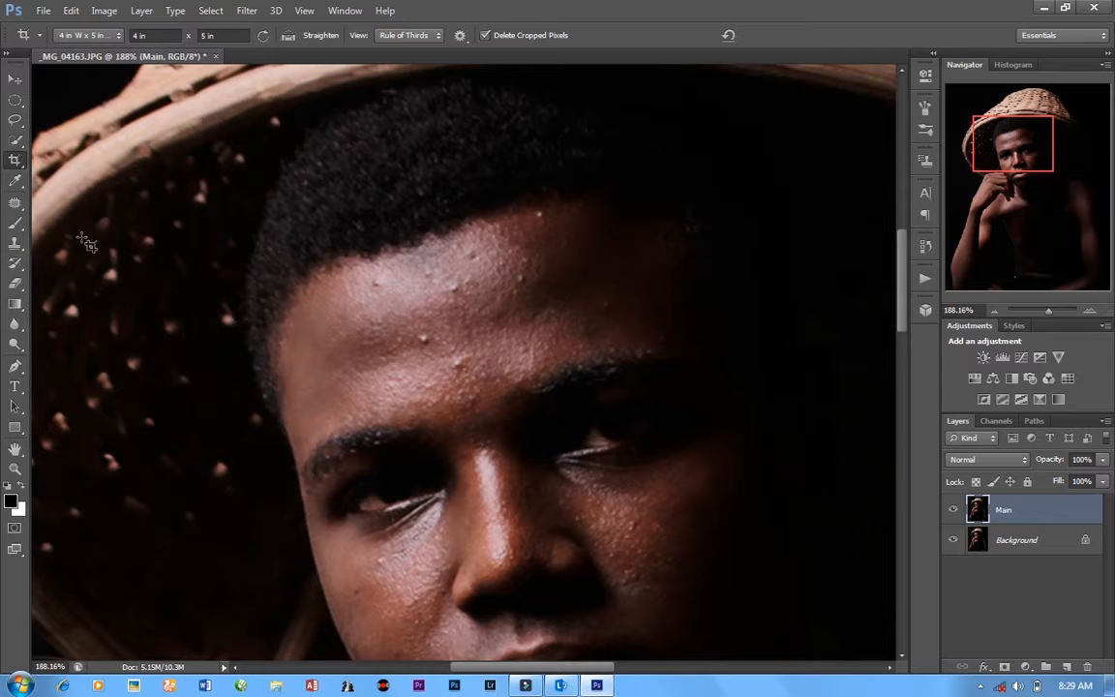
{"action": "left_click", "coordinate": [14, 203]}
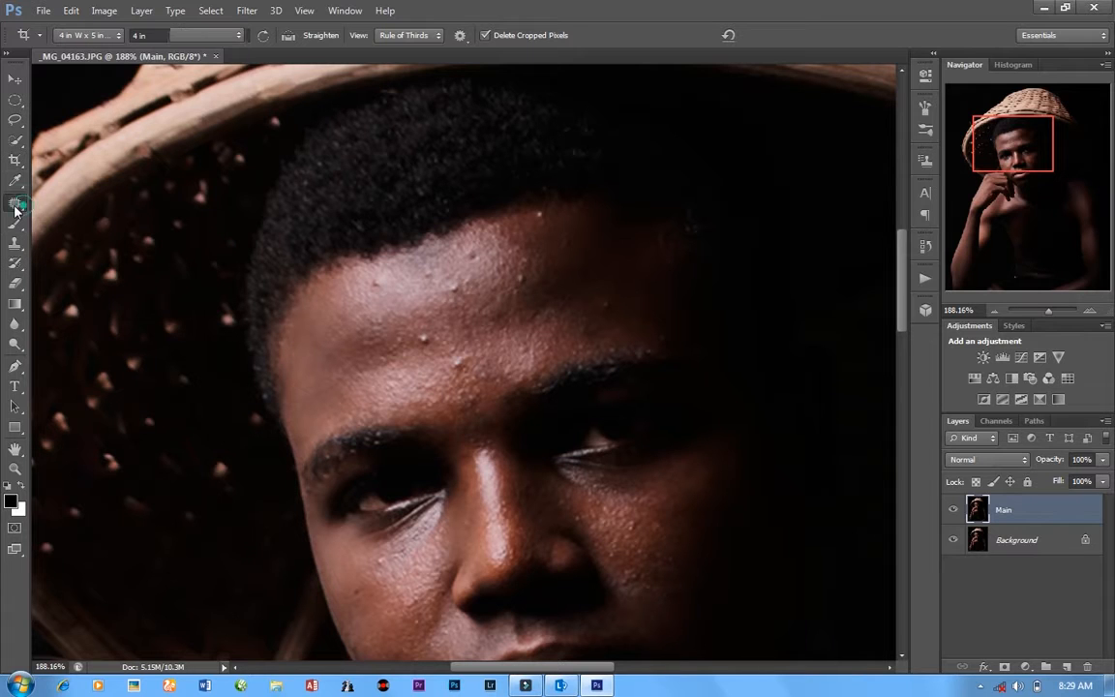
{"action": "right_click", "coordinate": [15, 205]}
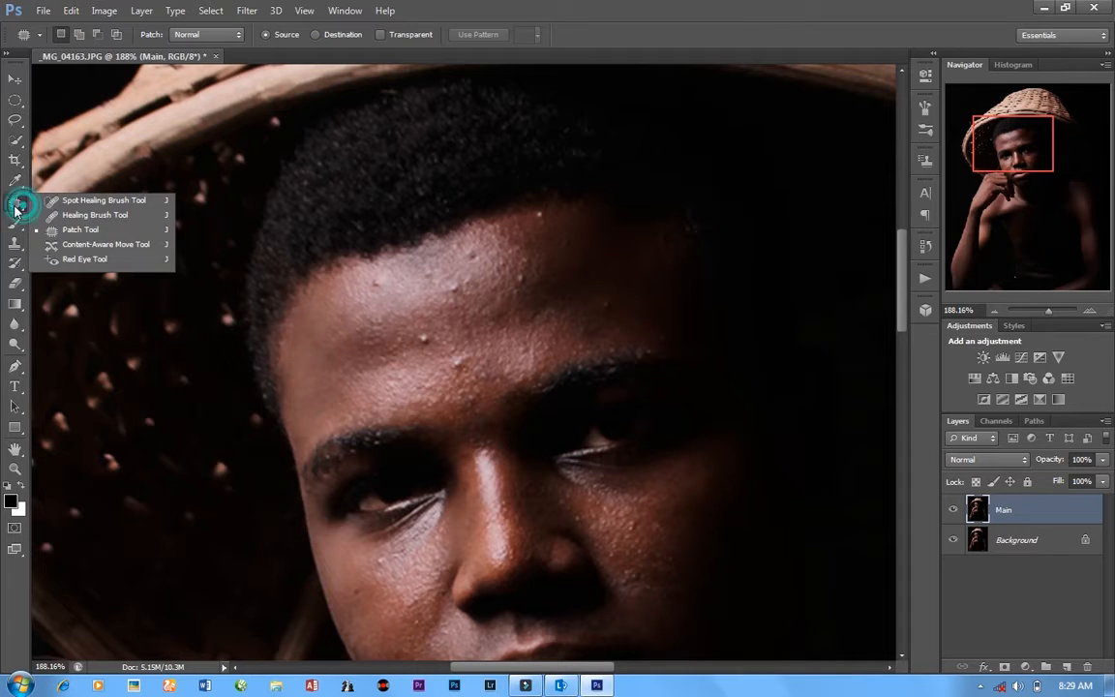
{"action": "left_click", "coordinate": [78, 233]}
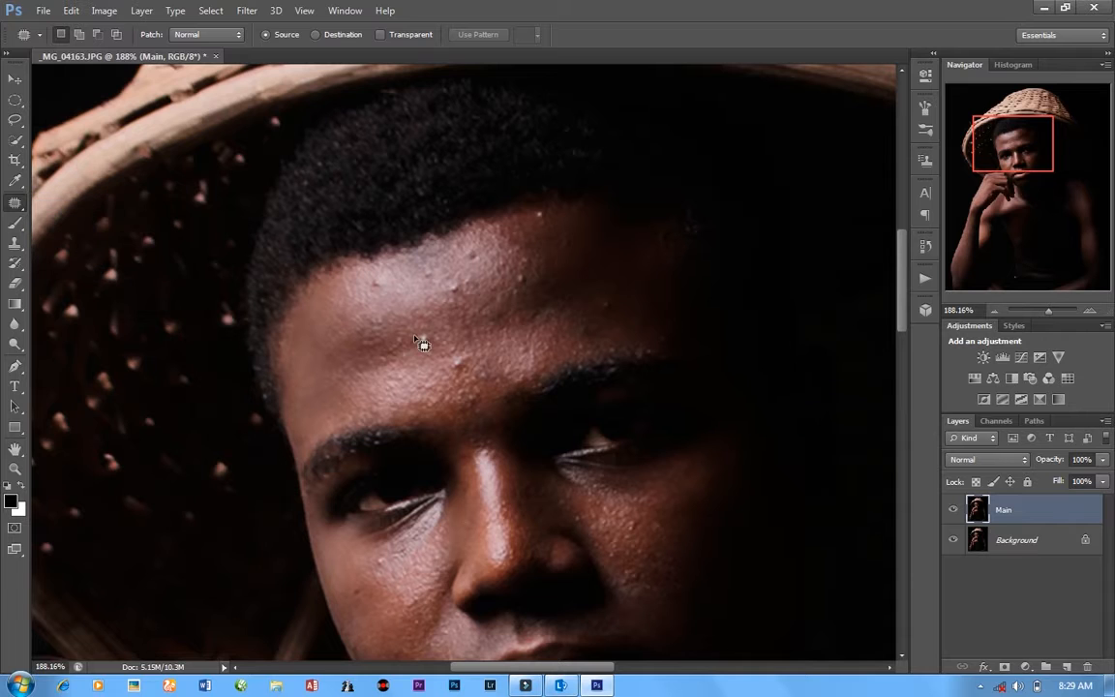
{"action": "scroll", "coordinate": [430, 343], "scroll_direction": "up", "scroll_amount": 3}
{"action": "scroll", "coordinate": [404, 343], "scroll_direction": "up", "scroll_amount": 1}
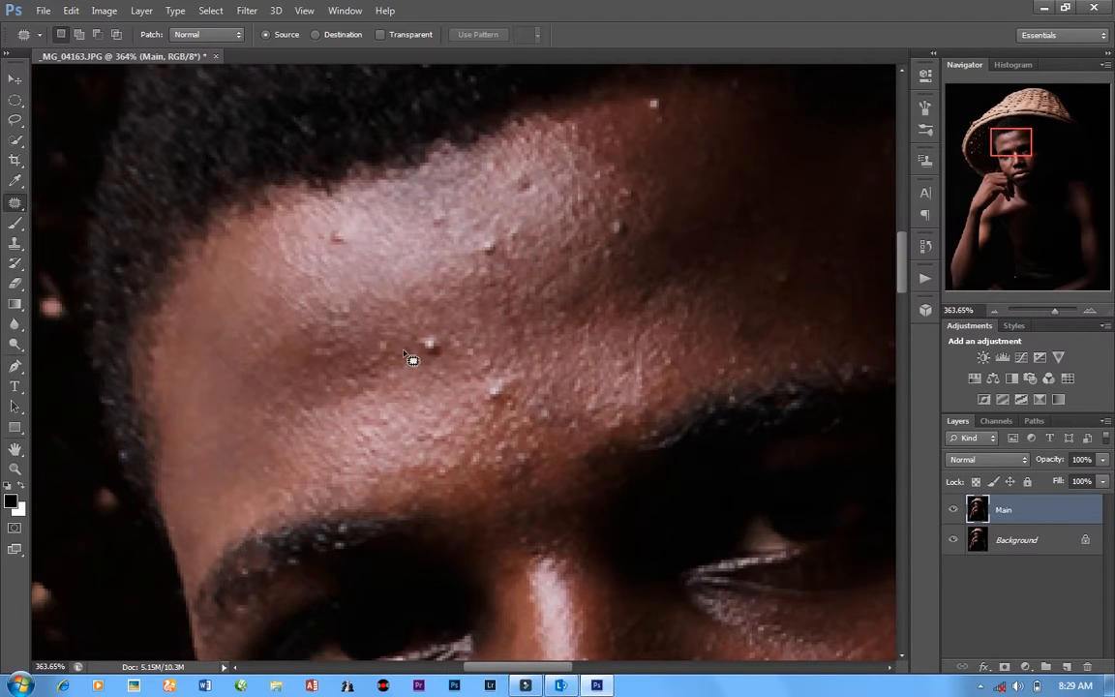
{"action": "mouse_move", "coordinate": [410, 340]}
{"action": "left_mouse_down"}
{"action": "mouse_move", "coordinate": [453, 336]}
{"action": "mouse_move", "coordinate": [427, 350]}
{"action": "left_mouse_up"}
{"action": "left_click_drag", "start_coordinate": [428, 350], "coordinate": [414, 391]}
{"action": "left_click", "coordinate": [408, 392]}
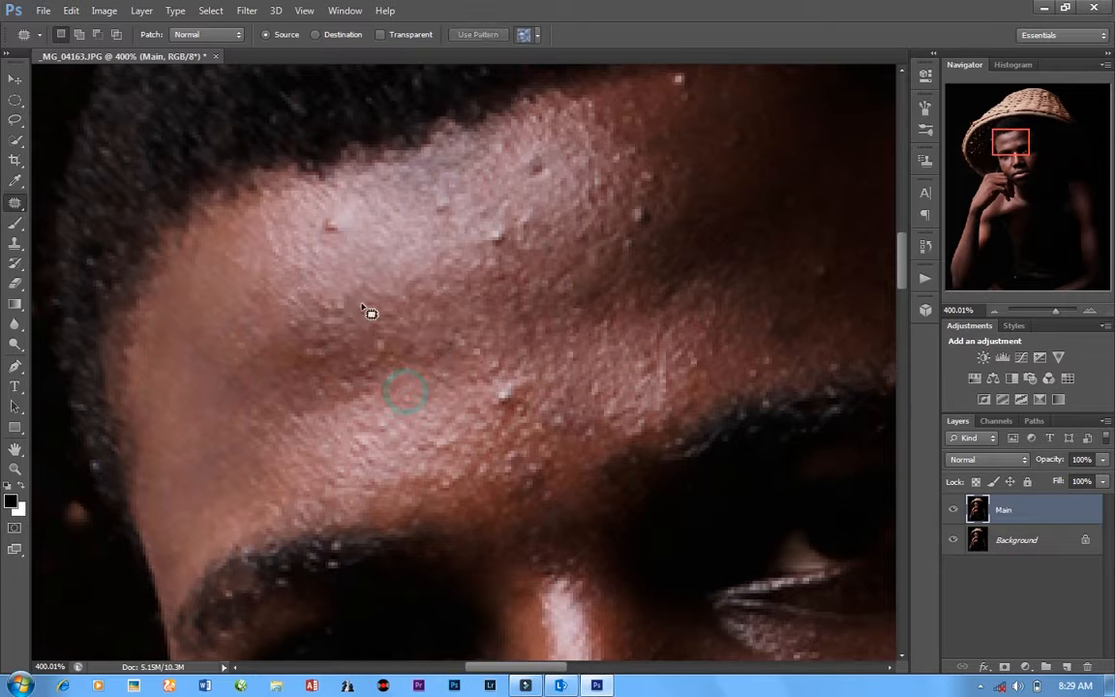
- Patch the small spots across the bright upper forehead below the hairline with nearby clear skin
{"action": "mouse_move", "coordinate": [317, 235]}
{"action": "left_mouse_down"}
{"action": "mouse_move", "coordinate": [345, 216]}
{"action": "mouse_move", "coordinate": [334, 247]}
{"action": "mouse_move", "coordinate": [326, 235]}
{"action": "mouse_move", "coordinate": [363, 262]}
{"action": "left_mouse_up"}
{"action": "left_click", "coordinate": [368, 257]}
{"action": "mouse_move", "coordinate": [427, 213]}
{"action": "left_mouse_down"}
{"action": "mouse_move", "coordinate": [464, 215]}
{"action": "mouse_move", "coordinate": [435, 226]}
{"action": "mouse_move", "coordinate": [422, 250]}
{"action": "left_mouse_up"}
{"action": "left_click", "coordinate": [523, 169]}
{"action": "mouse_move", "coordinate": [537, 194]}
{"action": "left_mouse_down"}
{"action": "mouse_move", "coordinate": [537, 174]}
{"action": "mouse_move", "coordinate": [559, 212]}
{"action": "left_mouse_up"}
{"action": "left_click", "coordinate": [557, 189]}
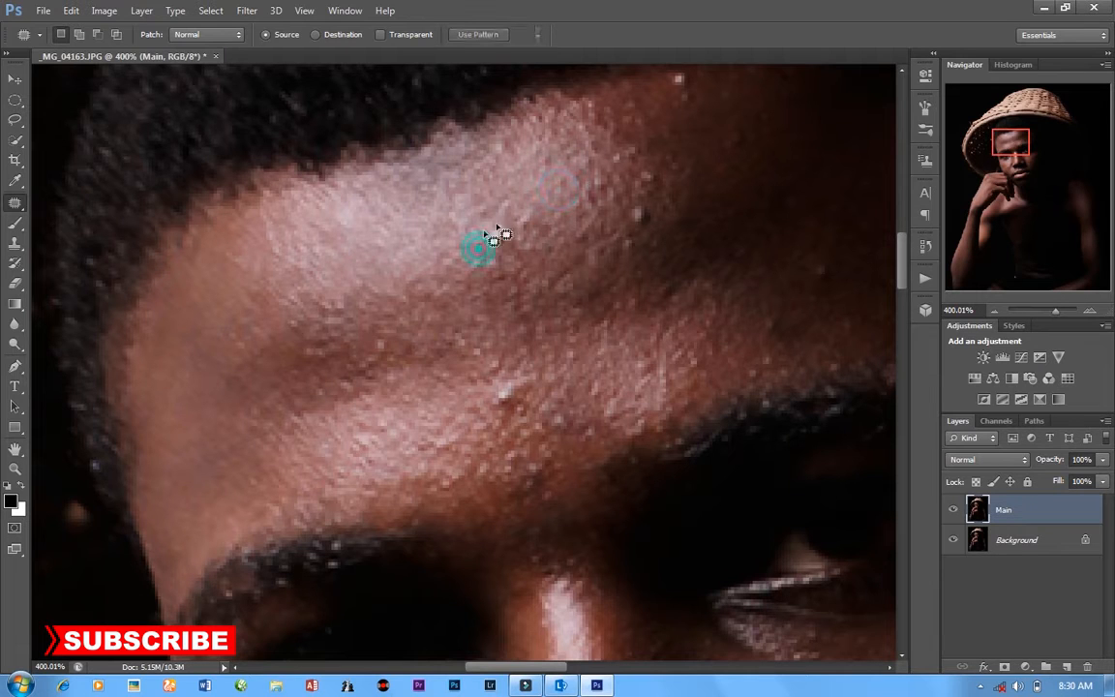
- Patch the dark spot in the centre of the forehead and the one near its shaded side, and clear the selection
{"action": "left_click_drag", "start_coordinate": [484, 235], "coordinate": [487, 247]}
{"action": "left_click", "coordinate": [532, 256]}
{"action": "mouse_move", "coordinate": [485, 250]}
{"action": "left_mouse_down"}
{"action": "mouse_move", "coordinate": [493, 234]}
{"action": "mouse_move", "coordinate": [537, 260]}
{"action": "left_mouse_up"}
{"action": "left_click", "coordinate": [537, 259]}
{"action": "mouse_move", "coordinate": [652, 215]}
{"action": "left_mouse_down"}
{"action": "mouse_move", "coordinate": [631, 217]}
{"action": "mouse_move", "coordinate": [682, 211]}
{"action": "mouse_move", "coordinate": [653, 184]}
{"action": "mouse_move", "coordinate": [654, 219]}
{"action": "mouse_move", "coordinate": [588, 263]}
{"action": "left_mouse_up"}
{"action": "left_click", "coordinate": [638, 193]}
{"action": "key", "text": "ctrl+d"}
- Patch the white spot by the hairline on the shaded side of the forehead and the uneven skin below it
{"action": "left_click_drag", "start_coordinate": [614, 199], "coordinate": [561, 310]}
{"action": "scroll", "coordinate": [591, 258], "scroll_direction": "up", "scroll_amount": 2}
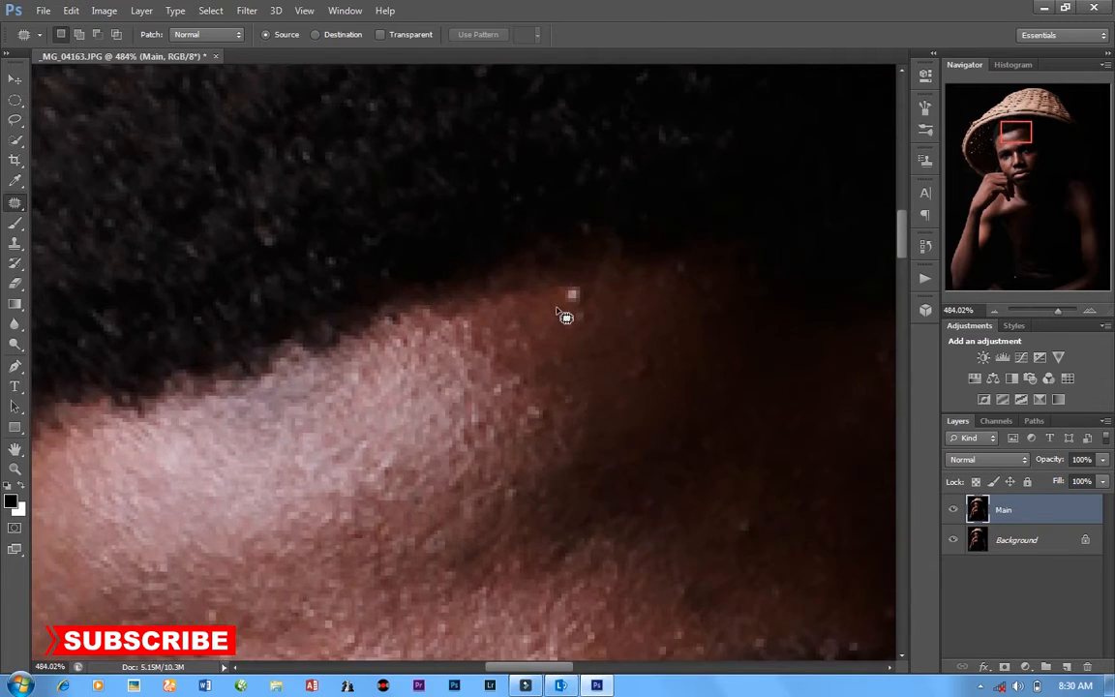
{"action": "scroll", "coordinate": [557, 309], "scroll_direction": "down", "scroll_amount": 2}
{"action": "left_click", "coordinate": [557, 311]}
{"action": "mouse_move", "coordinate": [575, 333]}
{"action": "left_mouse_down"}
{"action": "mouse_move", "coordinate": [577, 319]}
{"action": "mouse_move", "coordinate": [572, 363]}
{"action": "mouse_move", "coordinate": [639, 386]}
{"action": "mouse_move", "coordinate": [620, 356]}
{"action": "left_mouse_up"}
{"action": "left_click", "coordinate": [623, 399]}
{"action": "mouse_move", "coordinate": [525, 401]}
{"action": "left_mouse_down"}
{"action": "mouse_move", "coordinate": [559, 384]}
{"action": "mouse_move", "coordinate": [560, 408]}
{"action": "mouse_move", "coordinate": [550, 398]}
{"action": "mouse_move", "coordinate": [548, 447]}
{"action": "left_mouse_up"}
{"action": "left_click", "coordinate": [527, 436]}
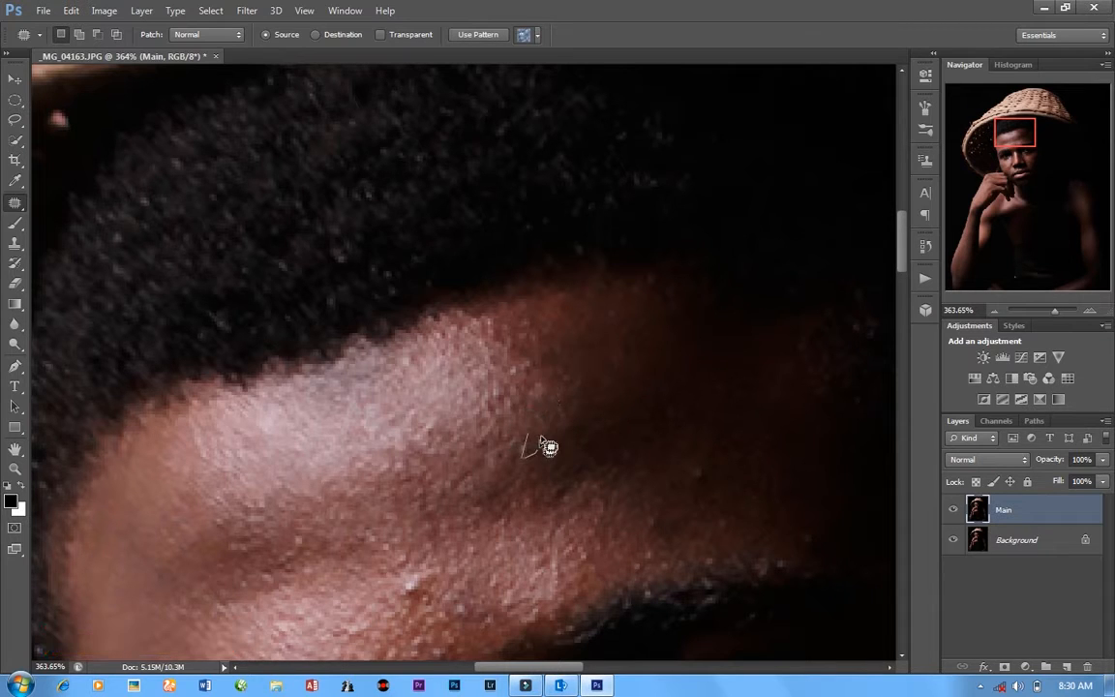
{"action": "left_click", "coordinate": [516, 465]}
- Patch the bump and leftover marks on the lower forehead above the nose bridge with neighbouring clean skin
{"action": "left_click_drag", "start_coordinate": [478, 508], "coordinate": [515, 323]}
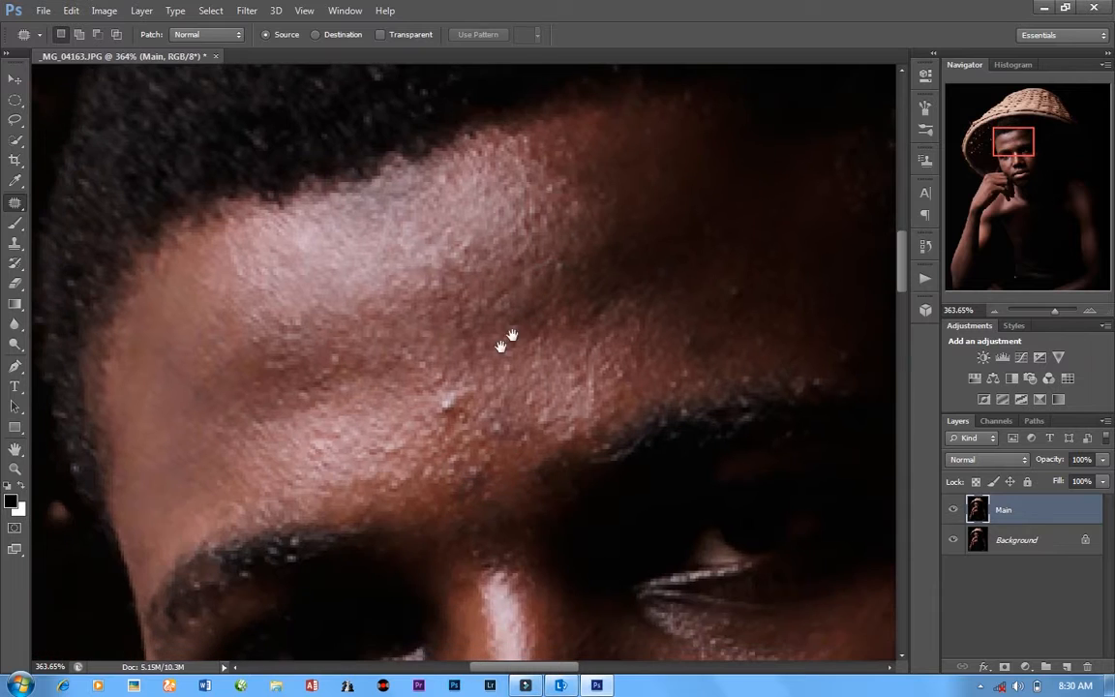
{"action": "mouse_move", "coordinate": [453, 393]}
{"action": "left_mouse_down"}
{"action": "mouse_move", "coordinate": [450, 424]}
{"action": "mouse_move", "coordinate": [465, 414]}
{"action": "left_mouse_up"}
{"action": "mouse_move", "coordinate": [473, 371]}
{"action": "left_mouse_down"}
{"action": "mouse_move", "coordinate": [455, 380]}
{"action": "mouse_move", "coordinate": [441, 355]}
{"action": "left_mouse_up"}
{"action": "left_click", "coordinate": [431, 422]}
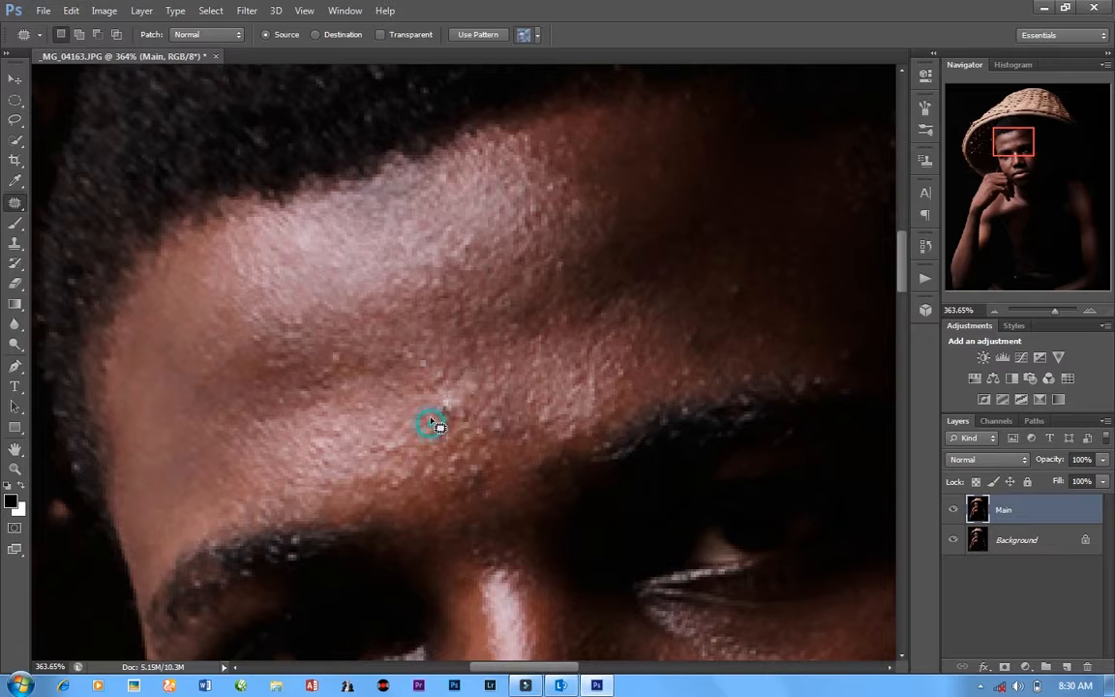
{"action": "mouse_move", "coordinate": [441, 426]}
{"action": "left_mouse_down"}
{"action": "mouse_move", "coordinate": [467, 417]}
{"action": "mouse_move", "coordinate": [470, 373]}
{"action": "left_mouse_up"}
{"action": "left_click", "coordinate": [530, 367]}
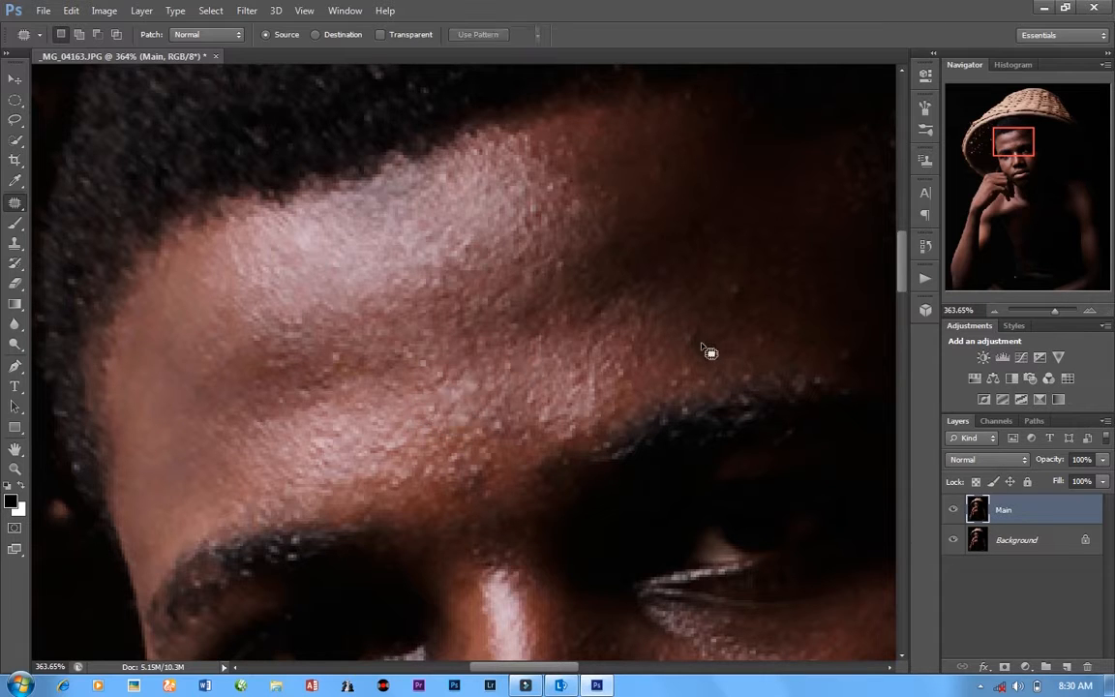
- Patch the uneven skin on the shaded side of the forehead above the eyebrow with neighbouring clean skin
{"action": "mouse_move", "coordinate": [679, 341]}
{"action": "left_mouse_down"}
{"action": "mouse_move", "coordinate": [693, 361]}
{"action": "mouse_move", "coordinate": [701, 340]}
{"action": "left_mouse_up"}
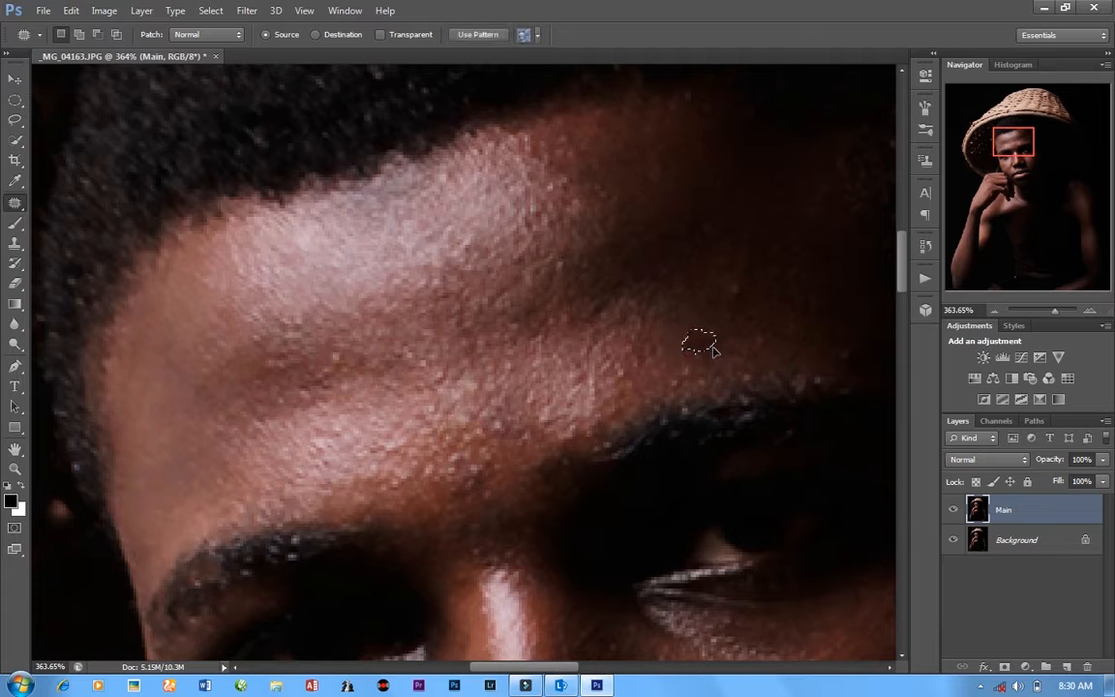
{"action": "left_click", "coordinate": [722, 296]}
{"action": "mouse_move", "coordinate": [720, 295]}
{"action": "left_mouse_down"}
{"action": "mouse_move", "coordinate": [756, 287]}
{"action": "mouse_move", "coordinate": [738, 297]}
{"action": "left_mouse_up"}
{"action": "left_click_drag", "start_coordinate": [739, 297], "coordinate": [741, 324]}
{"action": "left_click", "coordinate": [745, 333]}
- Patch the dark spot on the outer lit cheek and the white spot below the eye with nearby clear skin
{"action": "scroll", "coordinate": [633, 395], "scroll_direction": "down", "scroll_amount": 6}
{"action": "left_click_drag", "start_coordinate": [587, 403], "coordinate": [527, 253]}
{"action": "scroll", "coordinate": [484, 368], "scroll_direction": "up", "scroll_amount": 5}
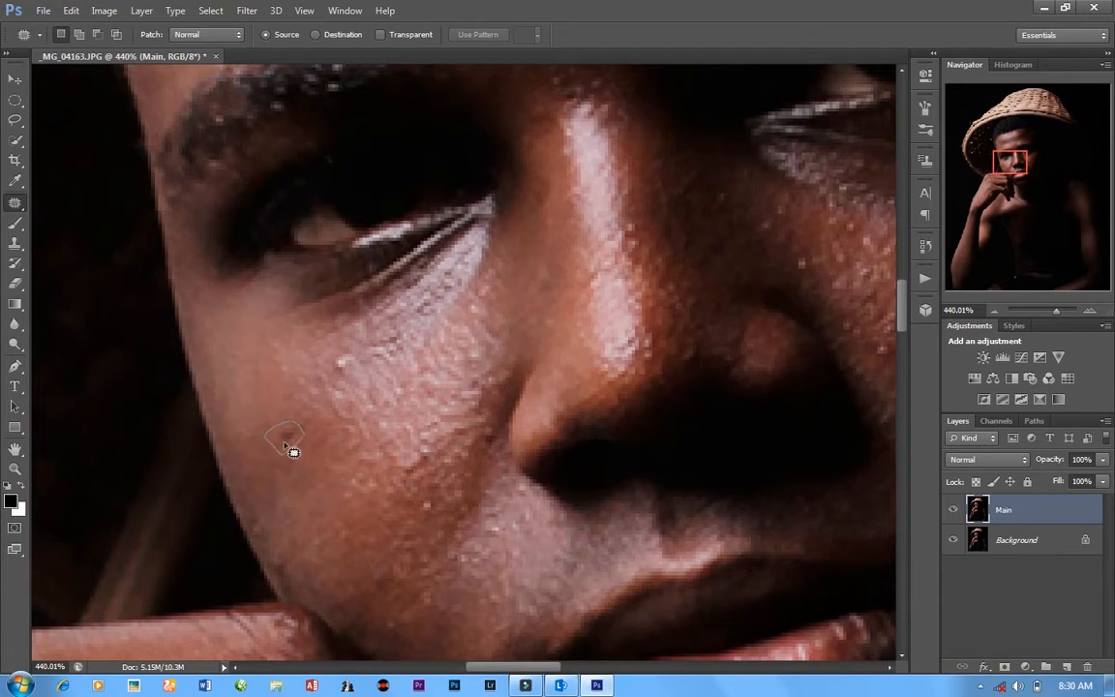
{"action": "mouse_move", "coordinate": [284, 445]}
{"action": "left_mouse_down"}
{"action": "mouse_move", "coordinate": [291, 456]}
{"action": "mouse_move", "coordinate": [320, 419]}
{"action": "left_mouse_up"}
{"action": "left_click", "coordinate": [333, 353]}
{"action": "left_click_drag", "start_coordinate": [333, 353], "coordinate": [348, 360]}
{"action": "mouse_move", "coordinate": [343, 364]}
{"action": "left_mouse_down"}
{"action": "mouse_move", "coordinate": [342, 389]}
{"action": "mouse_move", "coordinate": [343, 374]}
{"action": "left_mouse_up"}
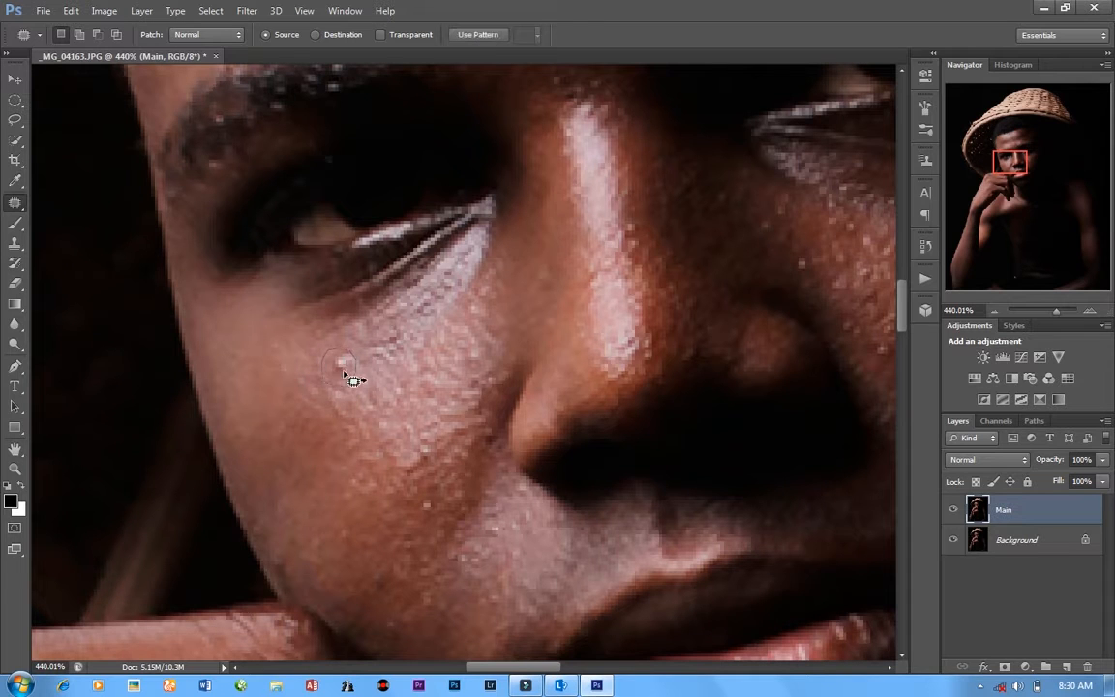
- Patch the small spots on the lower part of the lit cheek beside the nostril and clear the selection
{"action": "left_click", "coordinate": [422, 456]}
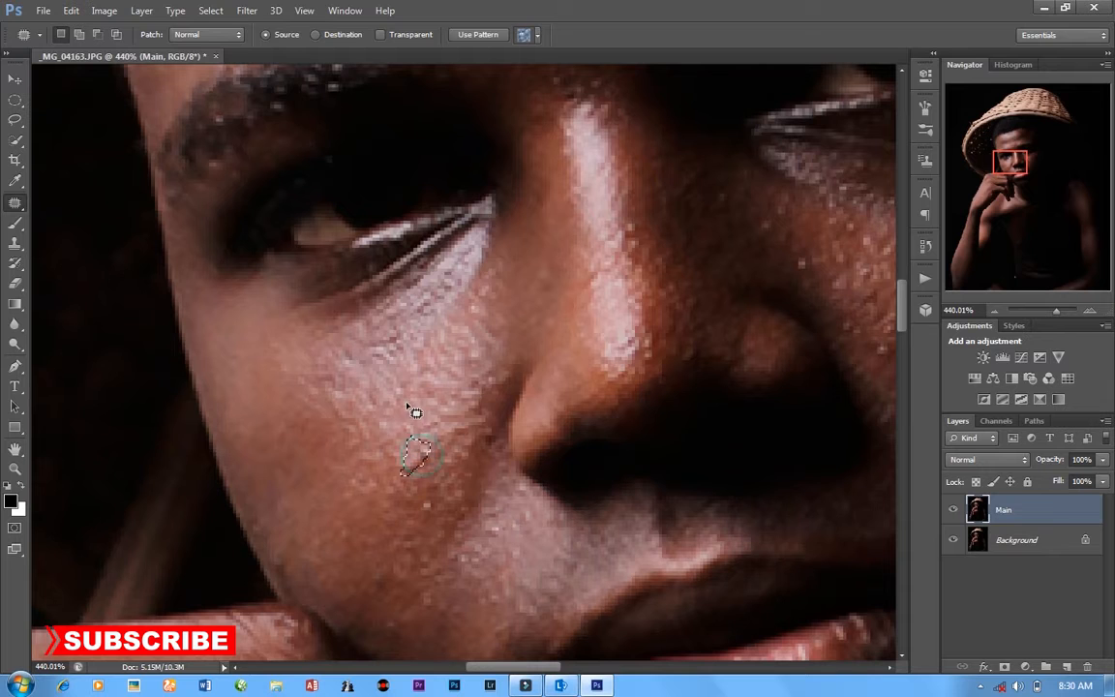
{"action": "scroll", "coordinate": [435, 444], "scroll_direction": "down", "scroll_amount": 2}
{"action": "scroll", "coordinate": [455, 447], "scroll_direction": "up", "scroll_amount": 2}
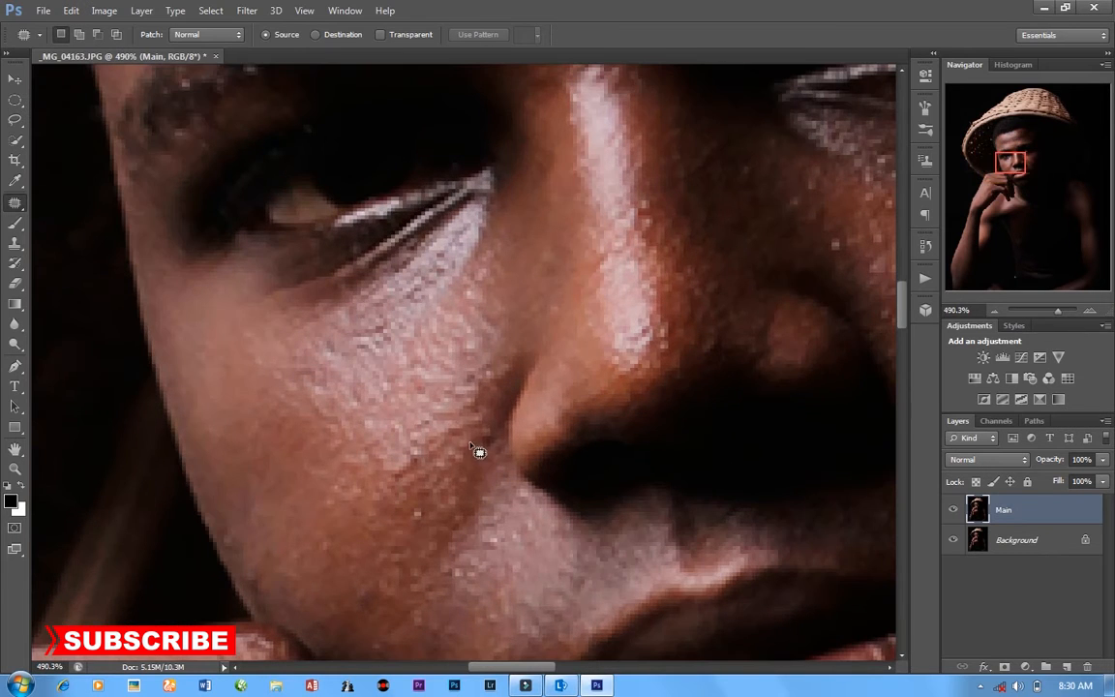
{"action": "mouse_move", "coordinate": [476, 445]}
{"action": "left_mouse_down"}
{"action": "mouse_move", "coordinate": [503, 440]}
{"action": "mouse_move", "coordinate": [498, 461]}
{"action": "left_mouse_up"}
{"action": "left_click", "coordinate": [486, 480]}
{"action": "mouse_move", "coordinate": [382, 485]}
{"action": "left_mouse_down"}
{"action": "mouse_move", "coordinate": [423, 453]}
{"action": "mouse_move", "coordinate": [404, 491]}
{"action": "mouse_move", "coordinate": [385, 486]}
{"action": "left_mouse_up"}
{"action": "left_click_drag", "start_coordinate": [403, 473], "coordinate": [387, 445]}
{"action": "left_click", "coordinate": [385, 444]}
- Patch the bright spot on the shaded cheek with neighbouring skin and clear the selection
{"action": "scroll", "coordinate": [406, 412], "scroll_direction": "down", "scroll_amount": 4}
{"action": "left_click_drag", "start_coordinate": [563, 334], "coordinate": [439, 385]}
{"action": "scroll", "coordinate": [591, 391], "scroll_direction": "up", "scroll_amount": 3}
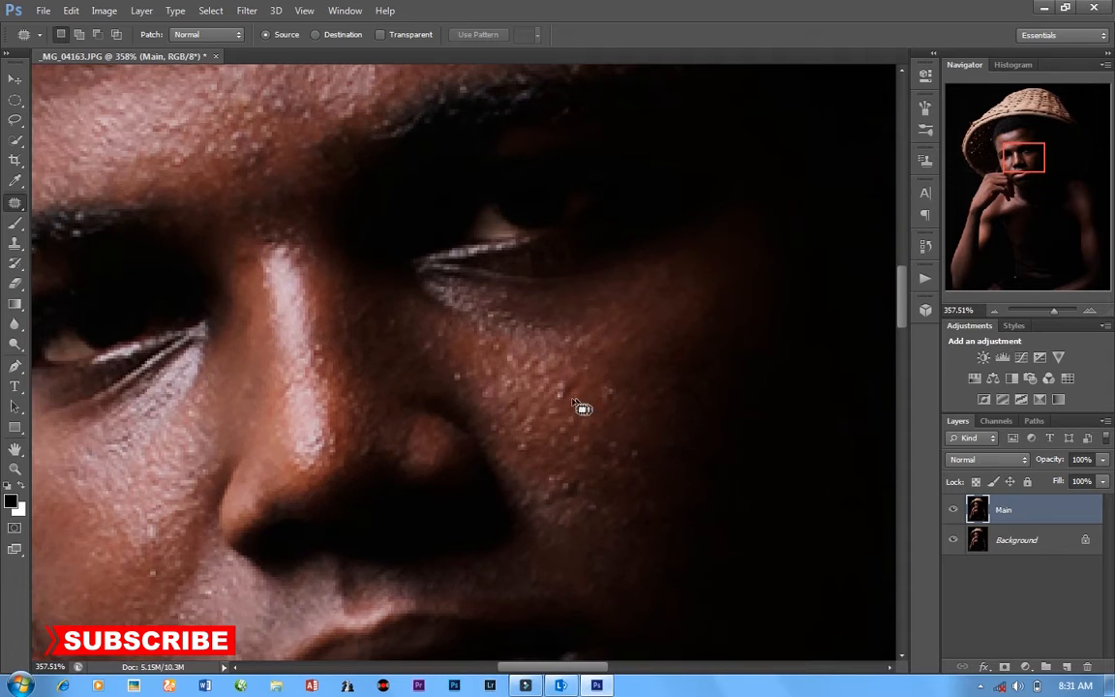
{"action": "mouse_move", "coordinate": [561, 398]}
{"action": "left_mouse_down"}
{"action": "mouse_move", "coordinate": [581, 409]}
{"action": "mouse_move", "coordinate": [499, 437]}
{"action": "left_mouse_up"}
{"action": "left_click", "coordinate": [583, 411]}
- Patch the light bumps on the back of the raised hand near the wrist and clear the selection
{"action": "scroll", "coordinate": [448, 386], "scroll_direction": "down", "scroll_amount": 5}
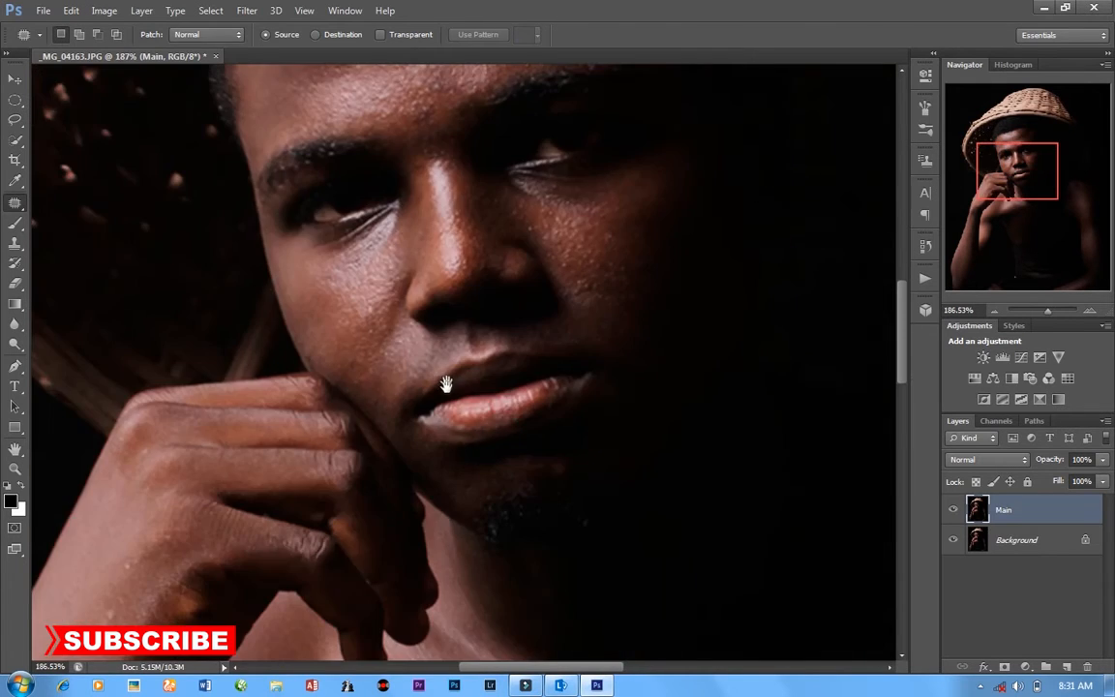
{"action": "scroll", "coordinate": [344, 406], "scroll_direction": "down", "scroll_amount": 3}
{"action": "scroll", "coordinate": [366, 346], "scroll_direction": "down", "scroll_amount": 2}
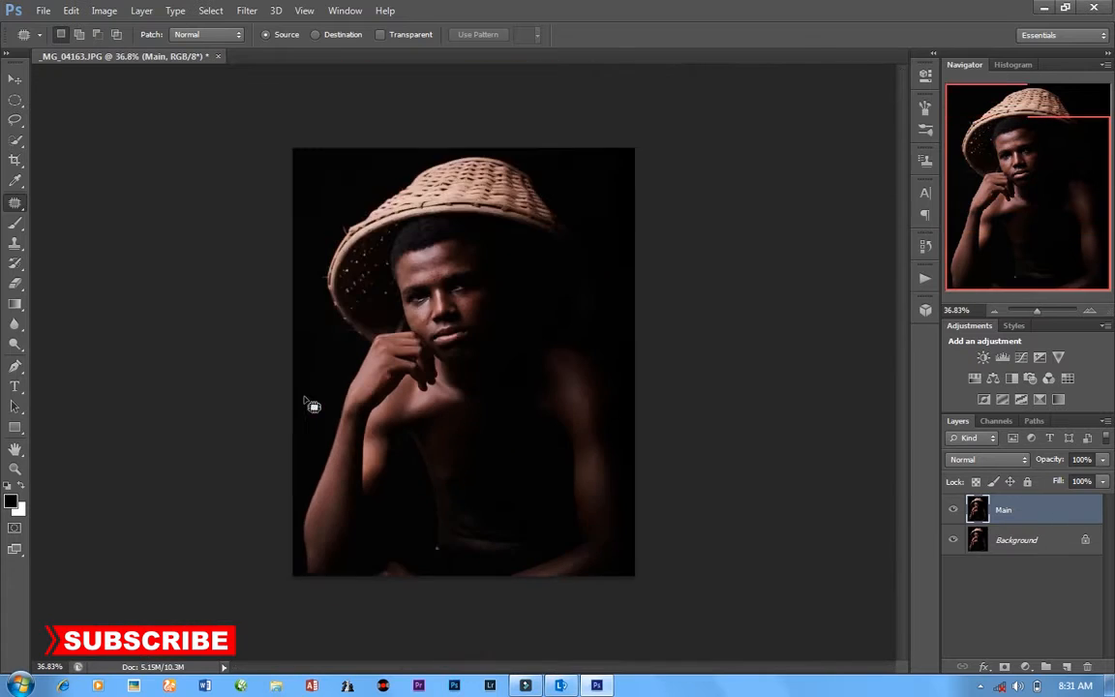
{"action": "scroll", "coordinate": [378, 323], "scroll_direction": "up", "scroll_amount": 6}
{"action": "scroll", "coordinate": [368, 467], "scroll_direction": "up", "scroll_amount": 4}
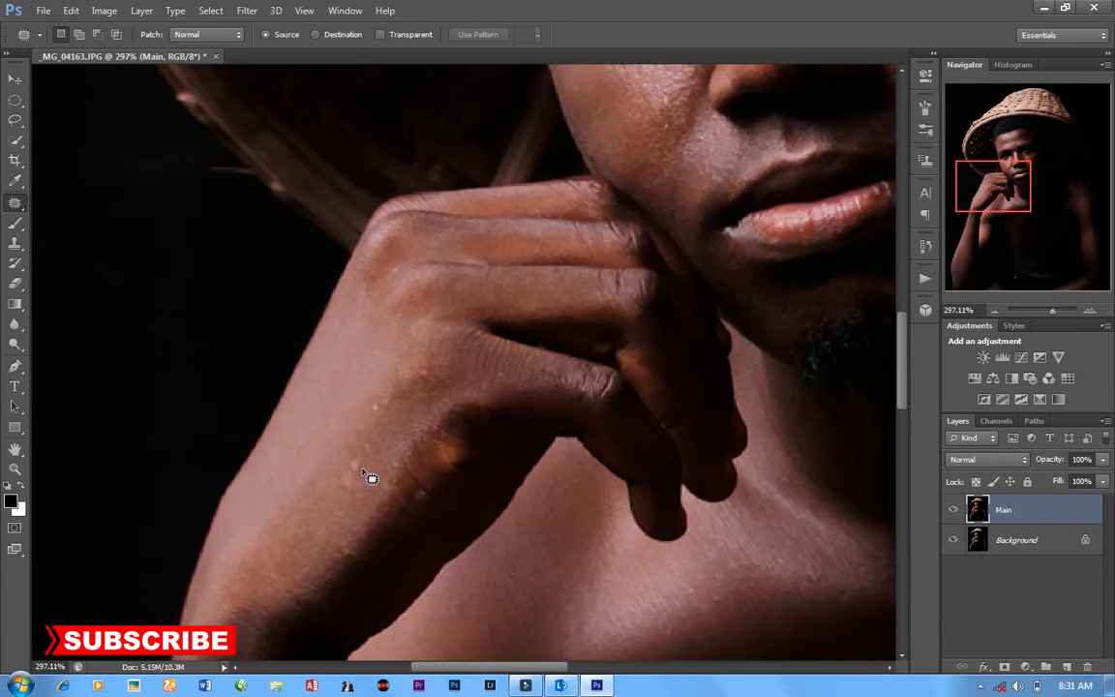
{"action": "left_click_drag", "start_coordinate": [358, 466], "coordinate": [354, 427]}
{"action": "mouse_move", "coordinate": [385, 368]}
{"action": "left_mouse_down"}
{"action": "mouse_move", "coordinate": [406, 373]}
{"action": "mouse_move", "coordinate": [374, 387]}
{"action": "left_mouse_up"}
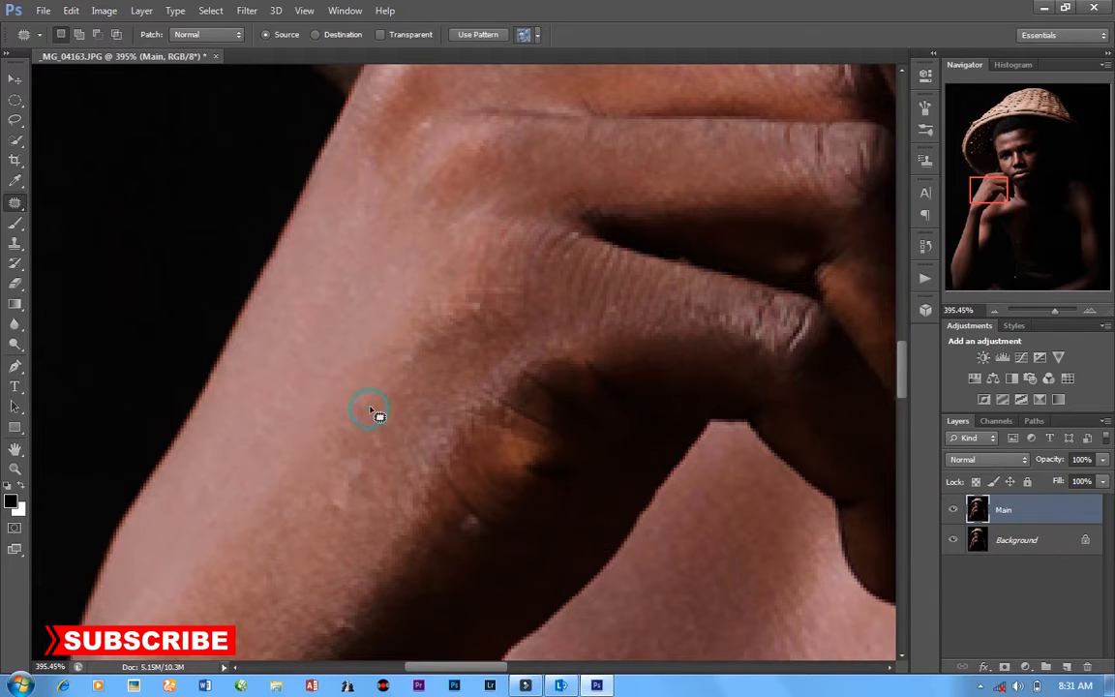
{"action": "key", "text": "ctrl+d"}
{"action": "scroll", "coordinate": [491, 293], "scroll_direction": "down", "scroll_amount": 12}
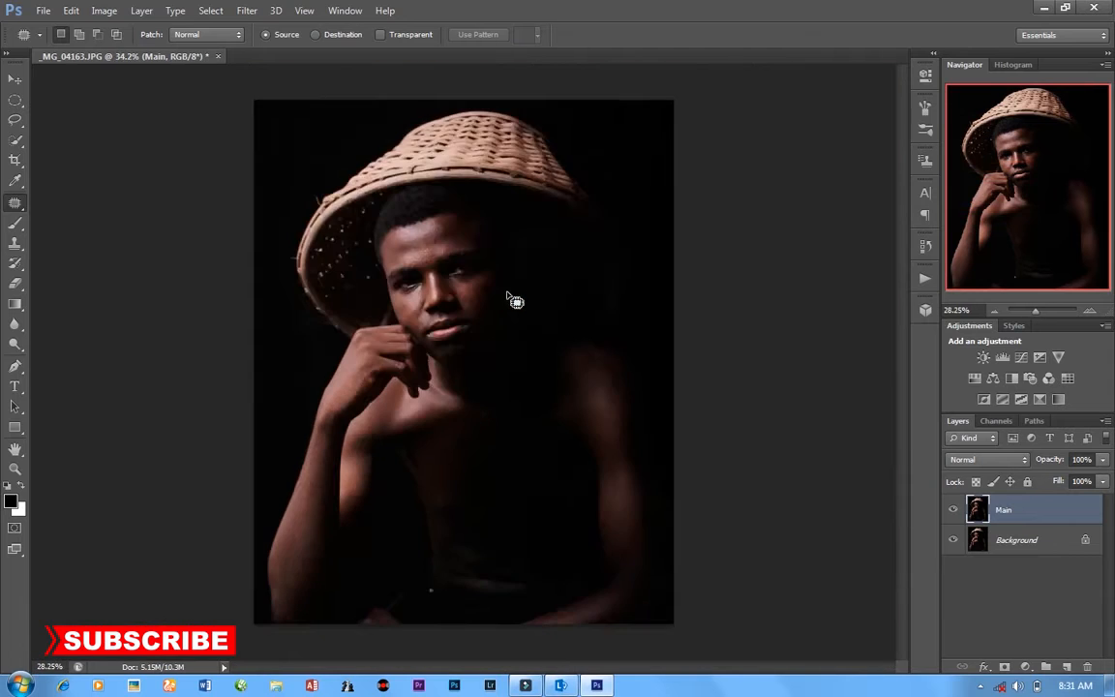
{"action": "scroll", "coordinate": [467, 236], "scroll_direction": "up", "scroll_amount": 3}
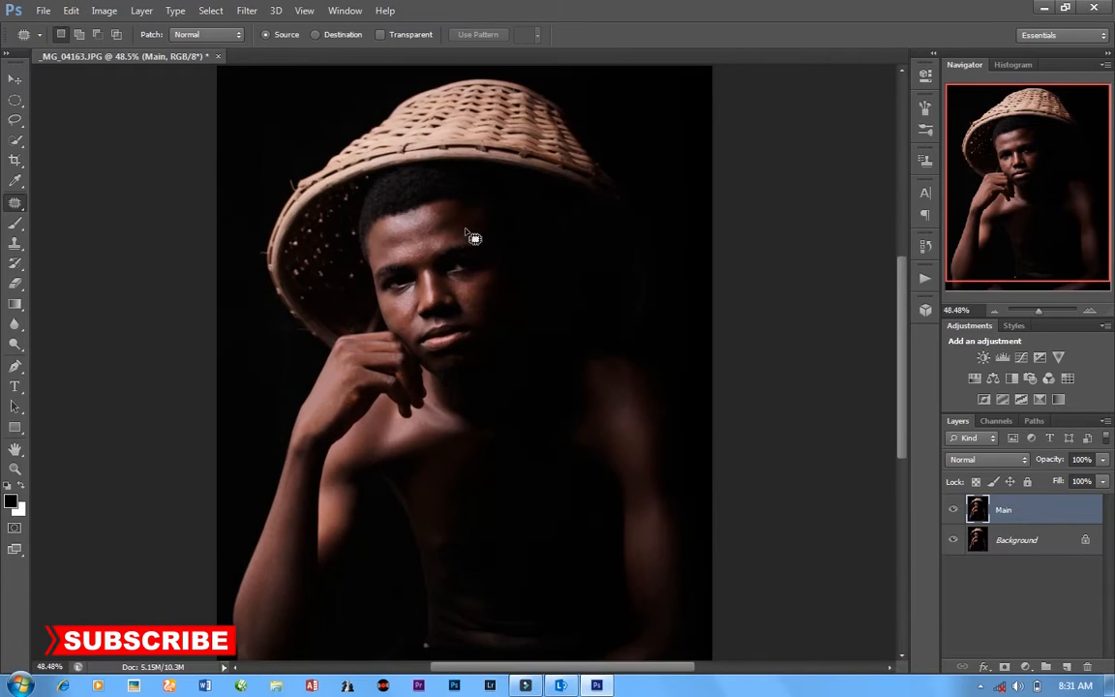
{"action": "scroll", "coordinate": [467, 236], "scroll_direction": "down", "scroll_amount": 1}
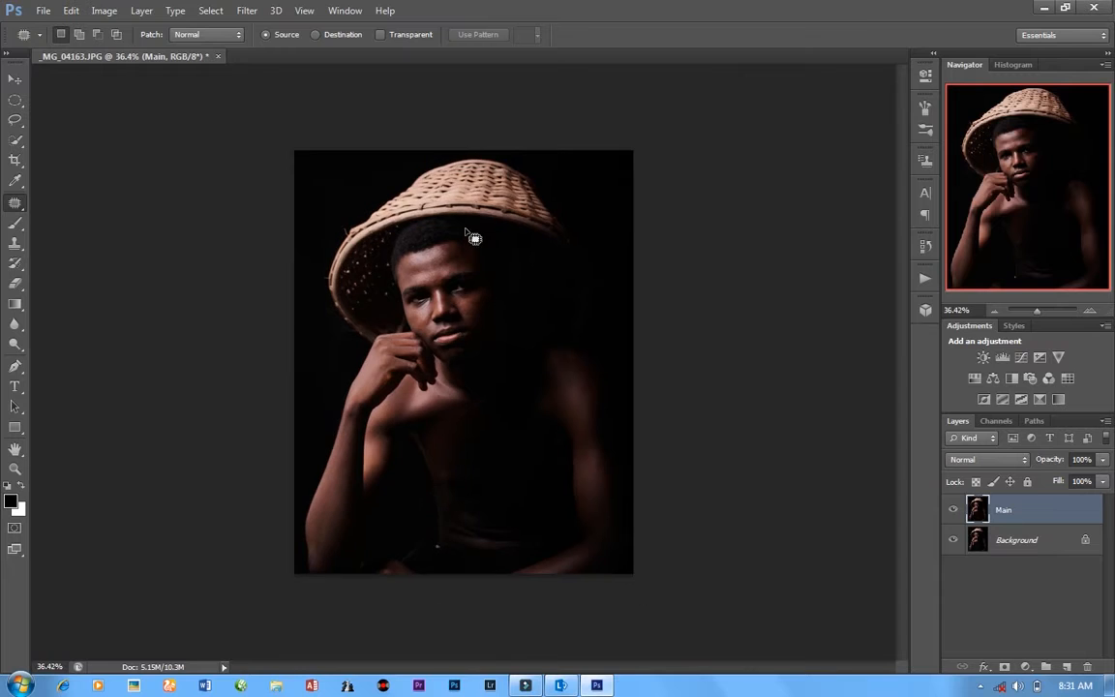
{"action": "scroll", "coordinate": [467, 236], "scroll_direction": "up", "scroll_amount": 2}
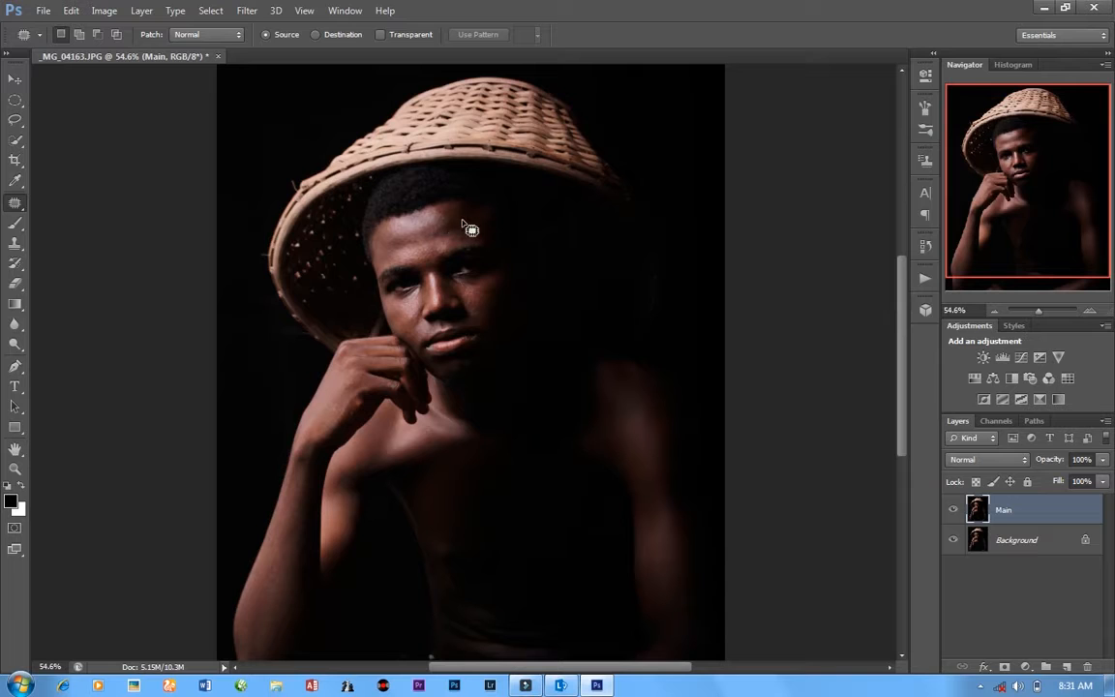
{"action": "scroll", "coordinate": [469, 230], "scroll_direction": "down", "scroll_amount": 2}
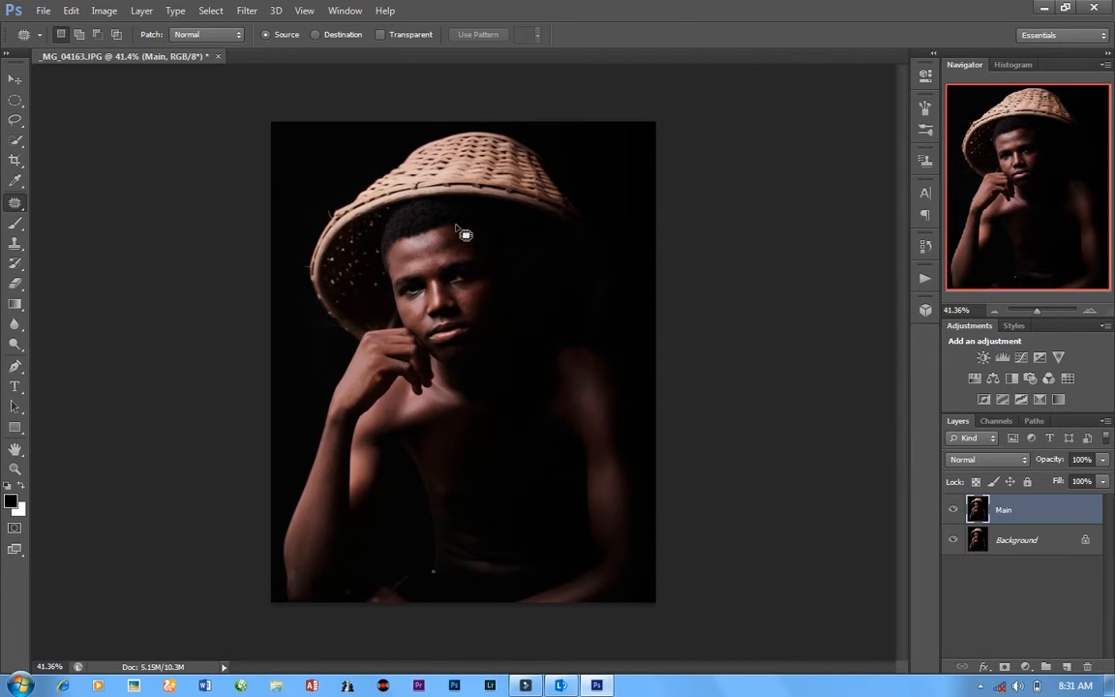
- Apply a Levels adjustment to the Main layer with black input 6 and the white input slightly below 255
{"action": "left_click", "coordinate": [107, 11]}
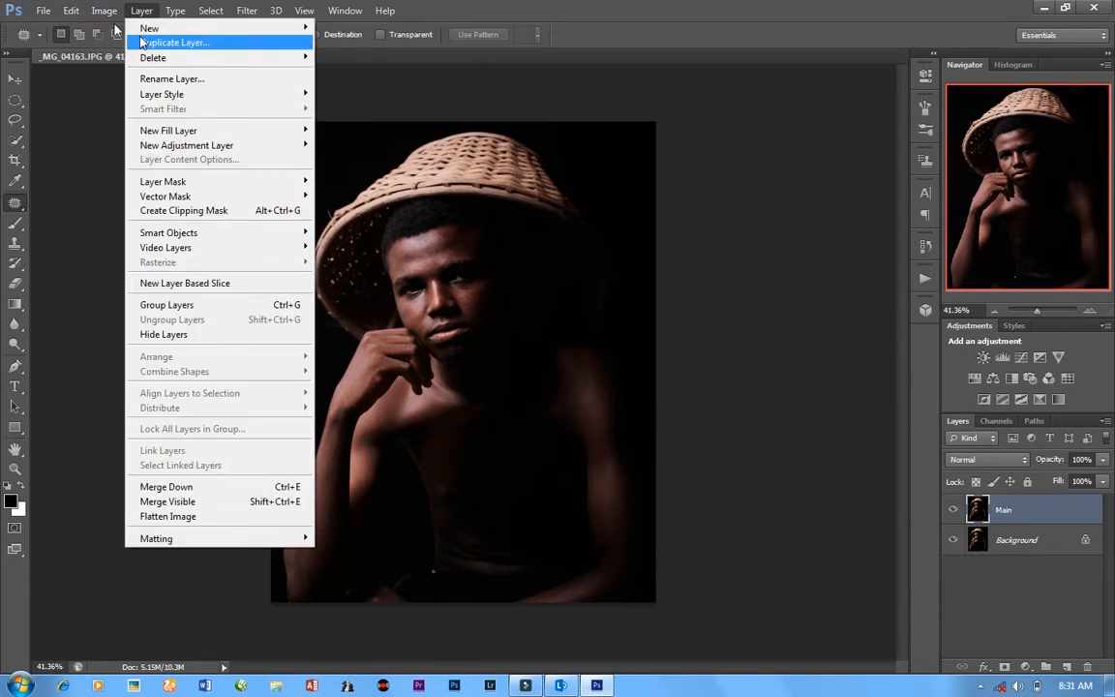
{"action": "mouse_move", "coordinate": [114, 50]}
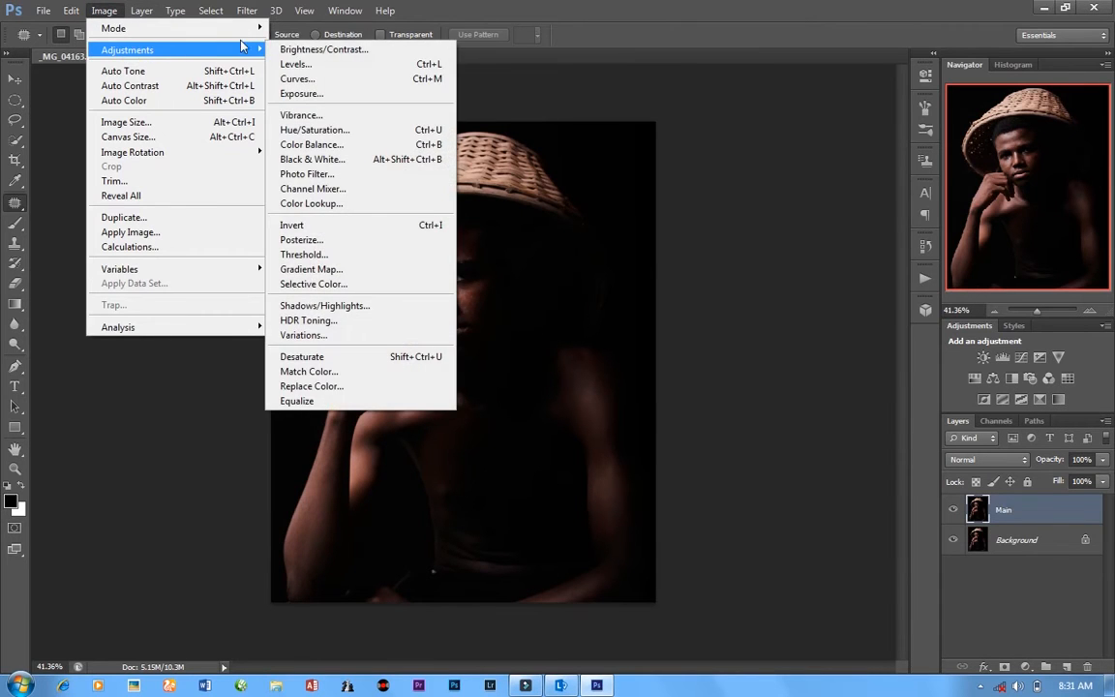
{"action": "left_click", "coordinate": [308, 64]}
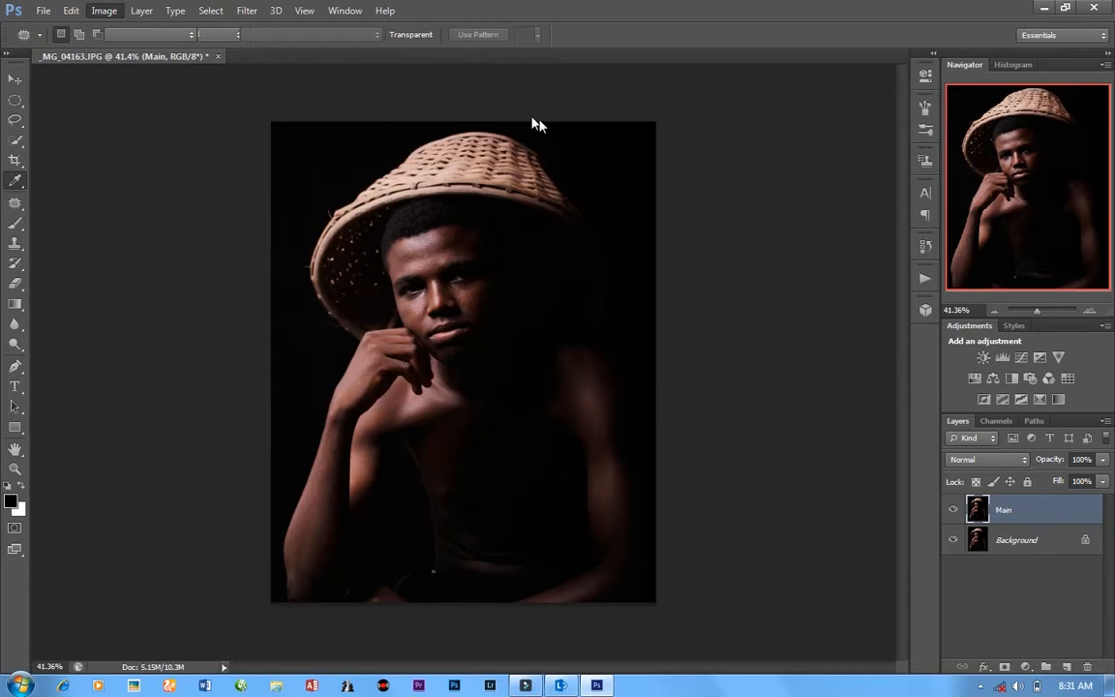
{"action": "left_click_drag", "start_coordinate": [824, 282], "coordinate": [809, 286]}
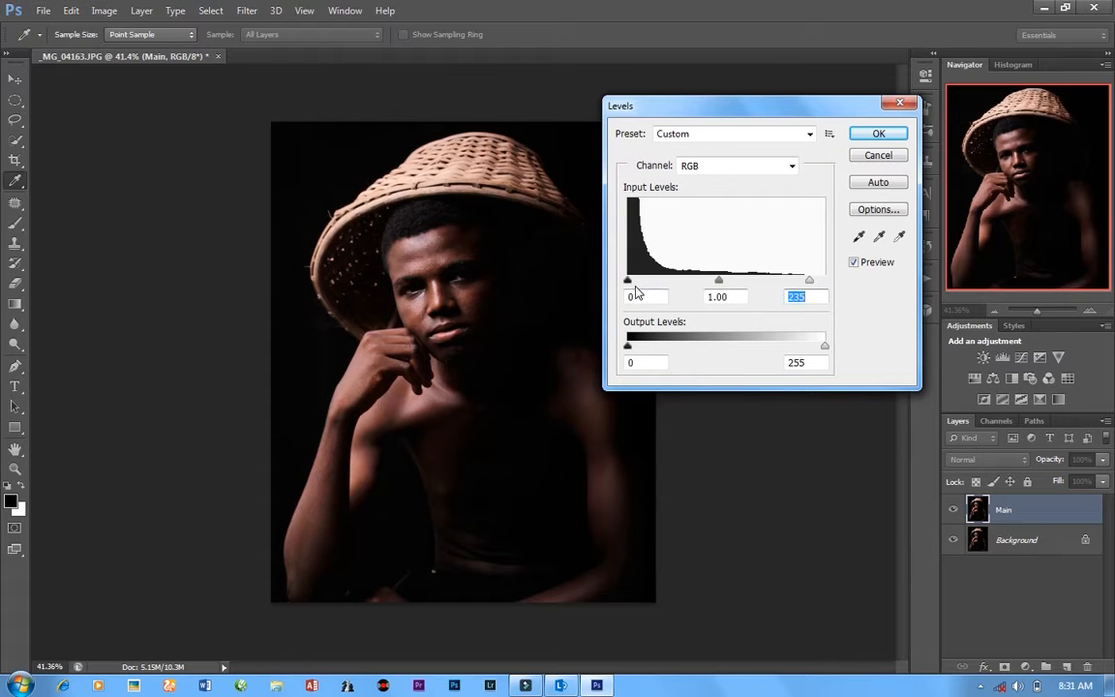
{"action": "left_click_drag", "start_coordinate": [630, 285], "coordinate": [633, 285]}
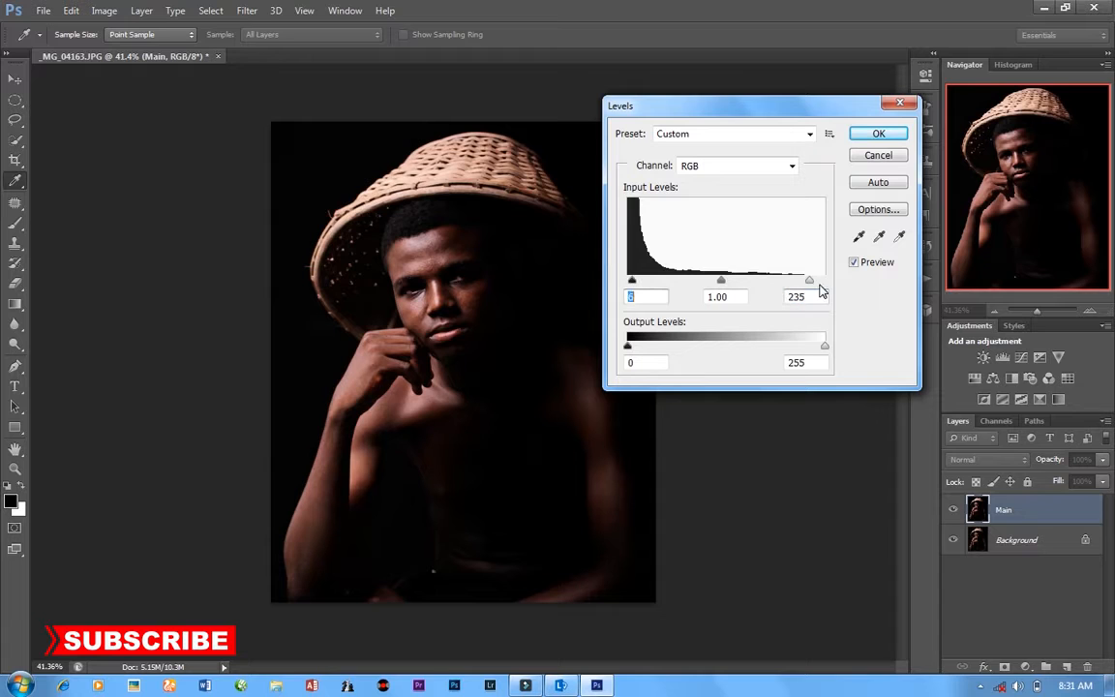
{"action": "left_click_drag", "start_coordinate": [810, 284], "coordinate": [816, 291]}
{"action": "left_click", "coordinate": [878, 135]}
{"action": "key", "text": "j"}
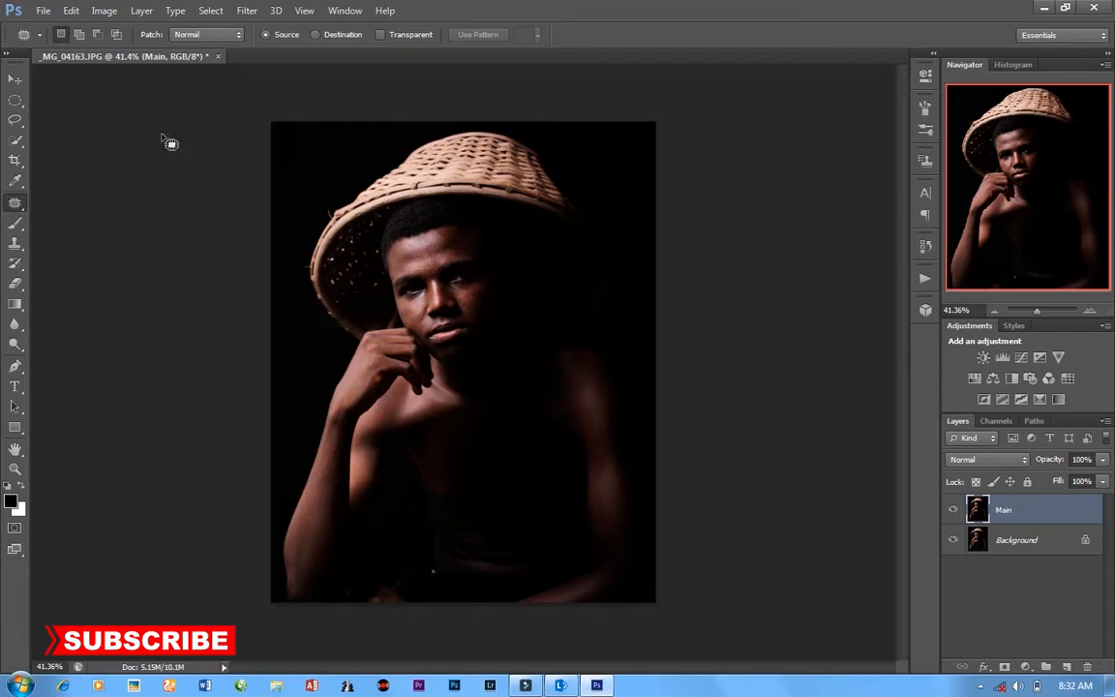
- Desaturate the Main layer to turn the portrait black and white
{"action": "scroll", "coordinate": [282, 174], "scroll_direction": "down", "scroll_amount": 1}
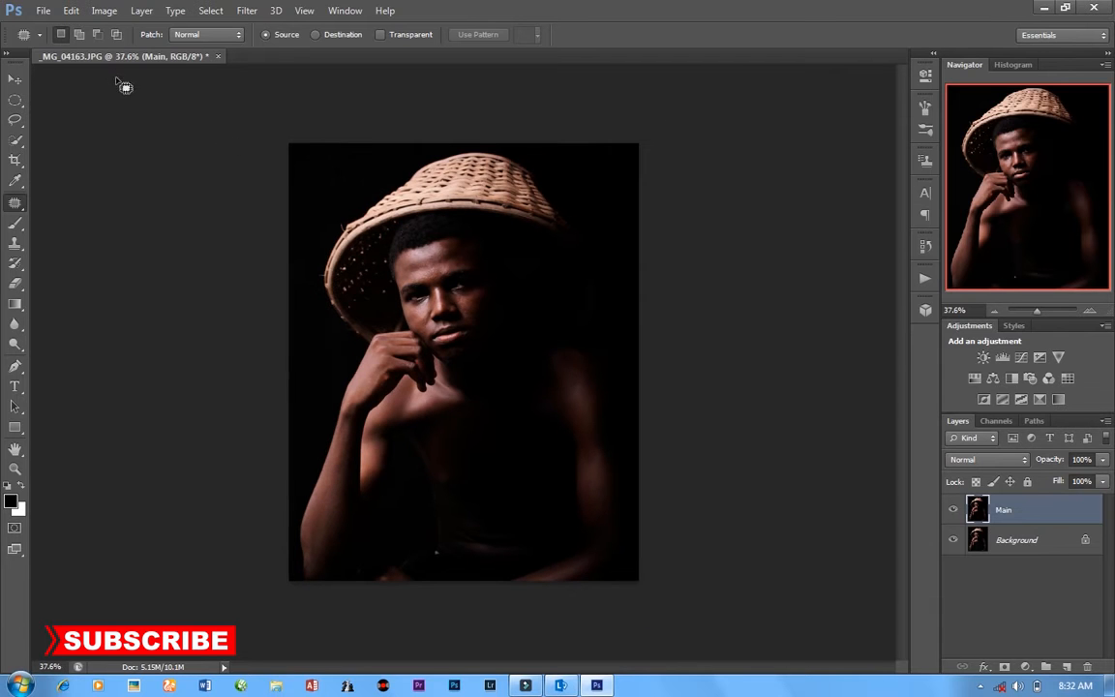
{"action": "left_click", "coordinate": [103, 11]}
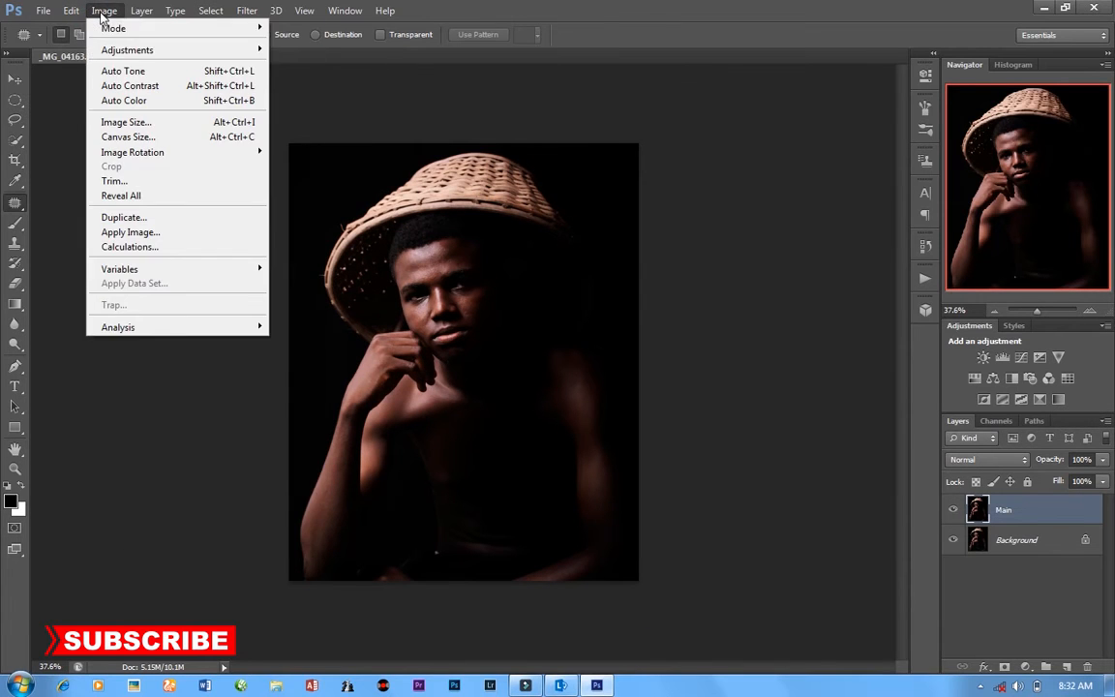
{"action": "mouse_move", "coordinate": [199, 49]}
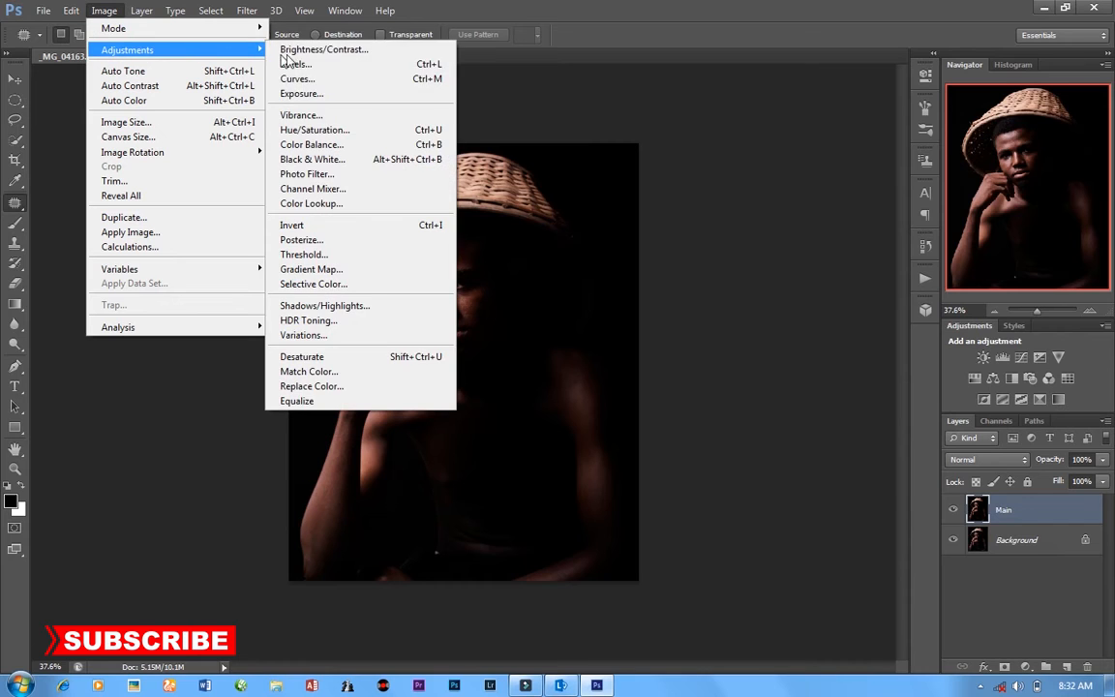
{"action": "left_click", "coordinate": [367, 359]}
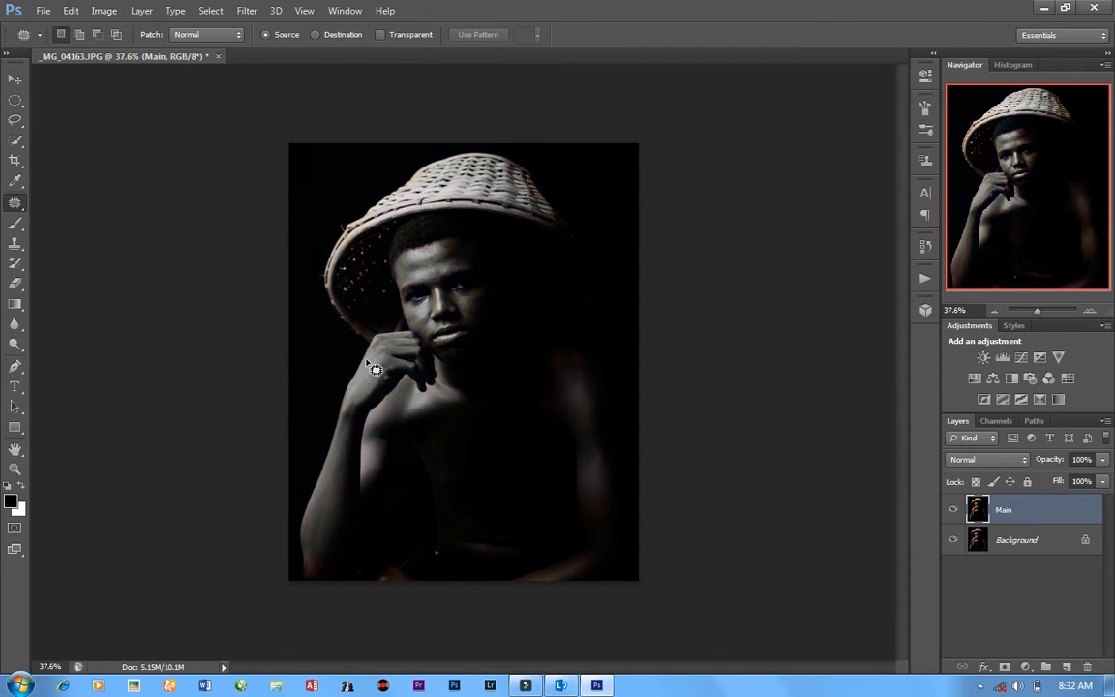
{"action": "scroll", "coordinate": [427, 272], "scroll_direction": "up", "scroll_amount": 5}
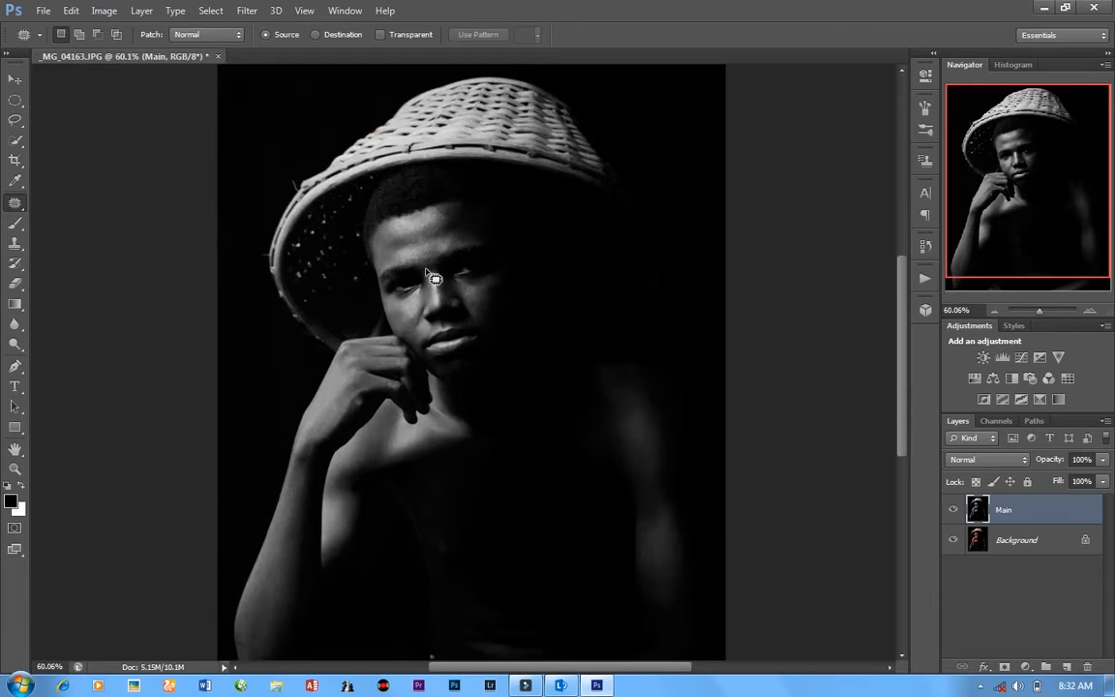
{"action": "scroll", "coordinate": [421, 271], "scroll_direction": "down", "scroll_amount": 4}
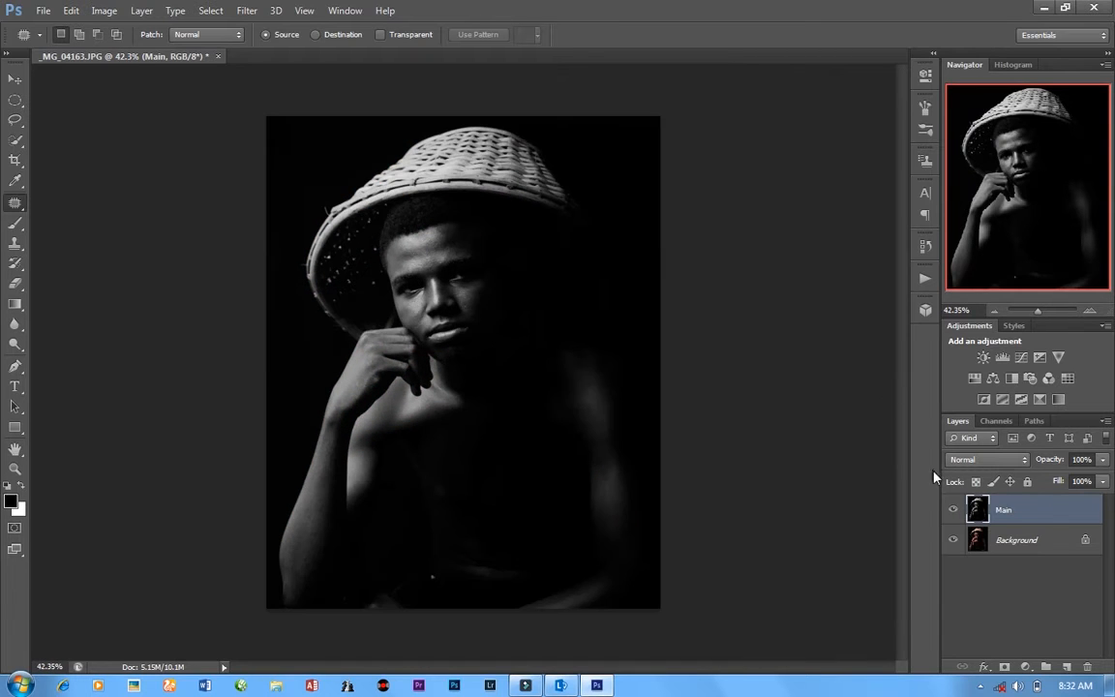
- Compare the desaturated Main layer with the colour Background by hiding and reshowing the Main layer
{"action": "left_click_drag", "start_coordinate": [1013, 541], "coordinate": [1020, 545]}
{"action": "left_click", "coordinate": [953, 511]}
{"action": "left_click", "coordinate": [953, 511]}
- Add a gradient fill layer above Main using the Spectrum preset with the Linear style
{"action": "left_click", "coordinate": [1027, 667]}
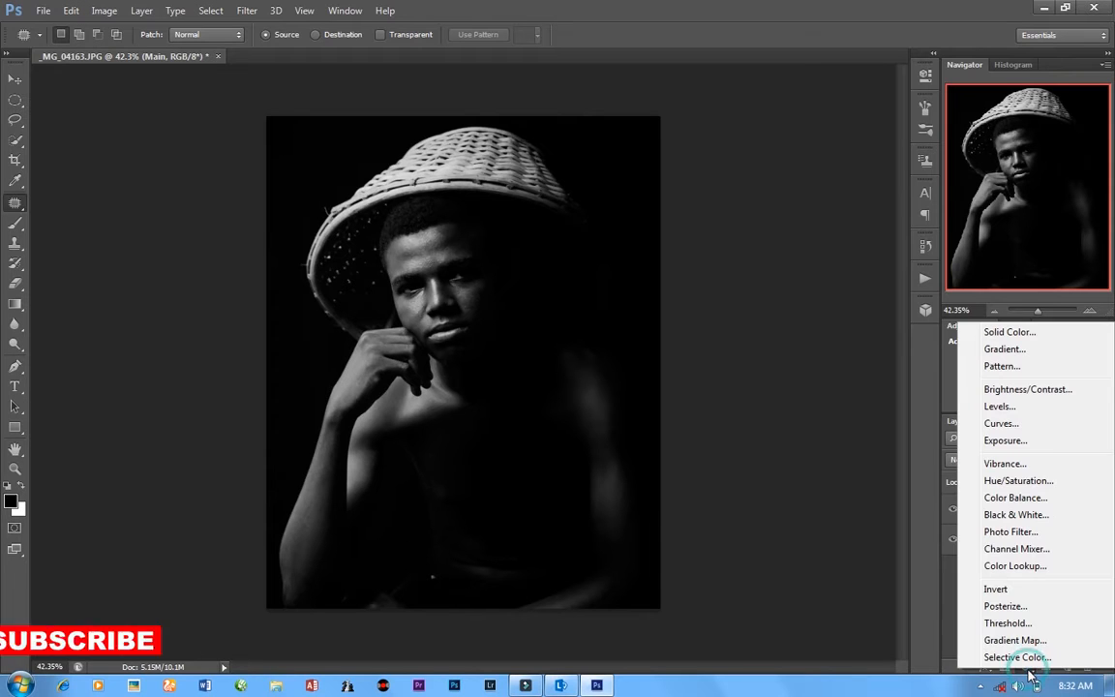
{"action": "left_click", "coordinate": [1007, 350]}
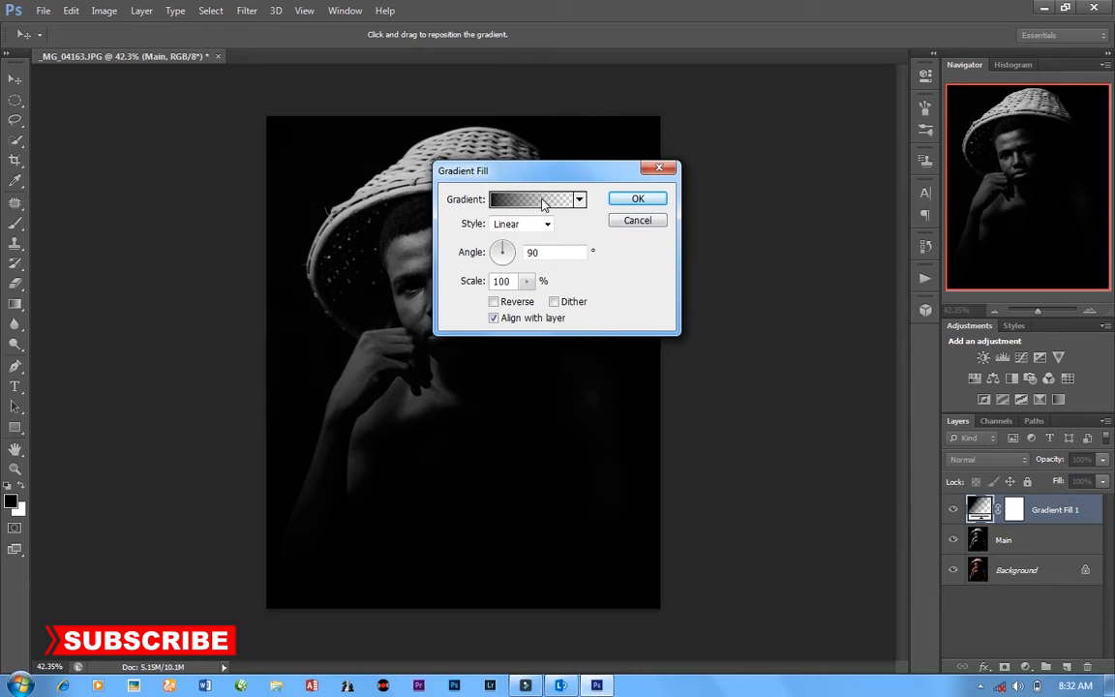
{"action": "left_click", "coordinate": [543, 203]}
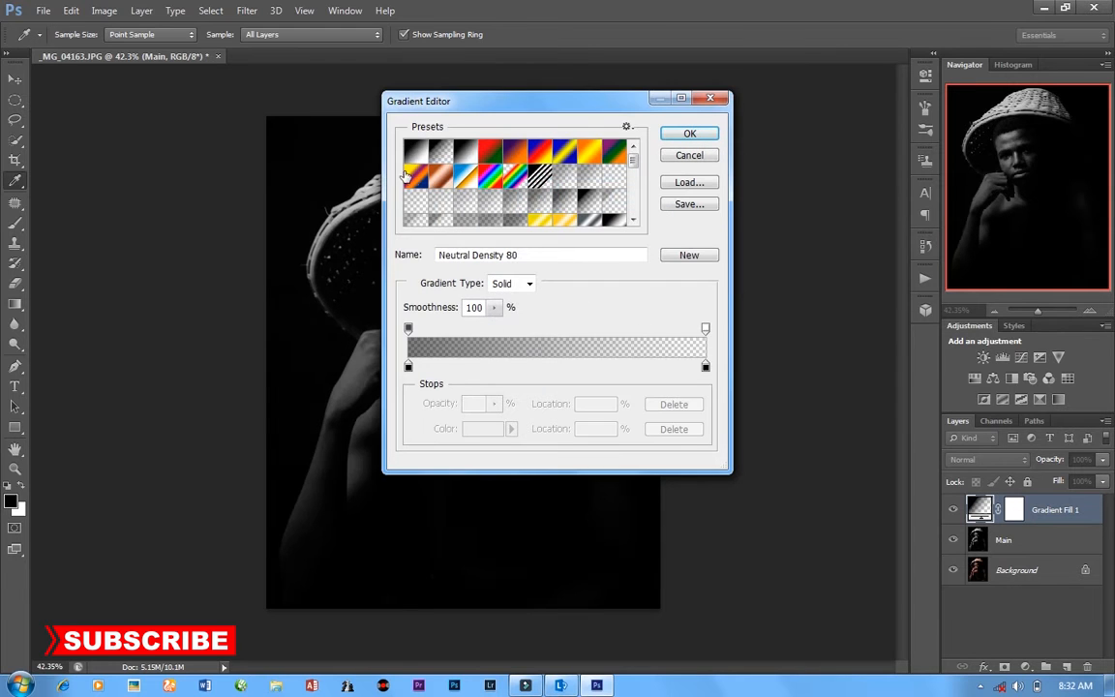
{"action": "left_click", "coordinate": [490, 179]}
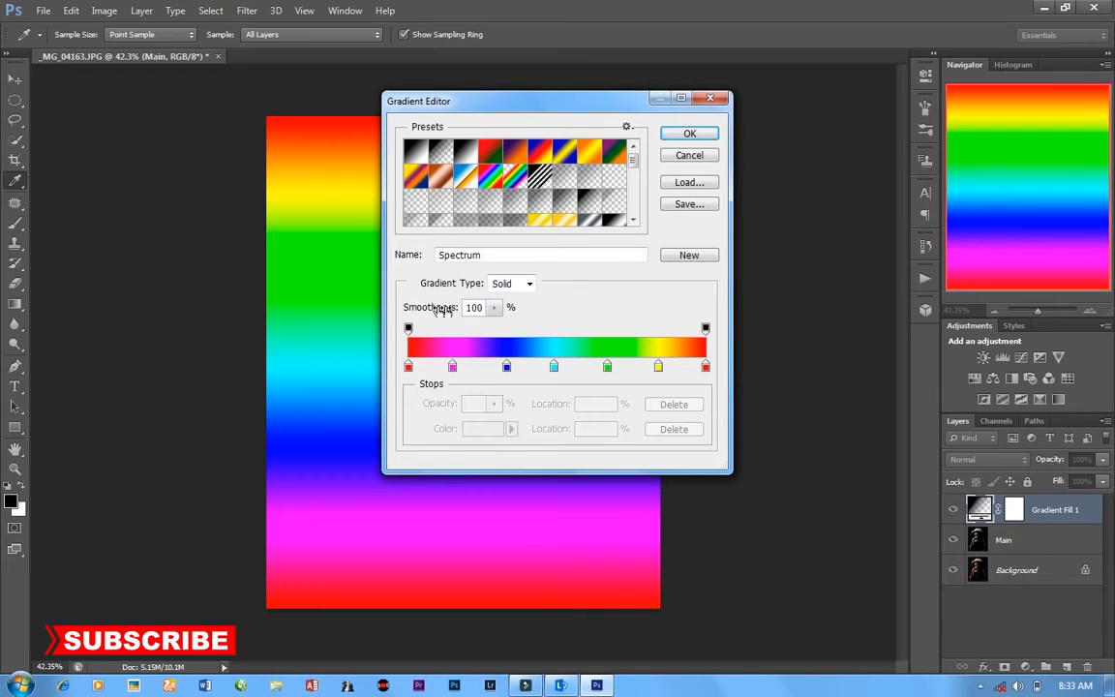
{"action": "left_click", "coordinate": [680, 140]}
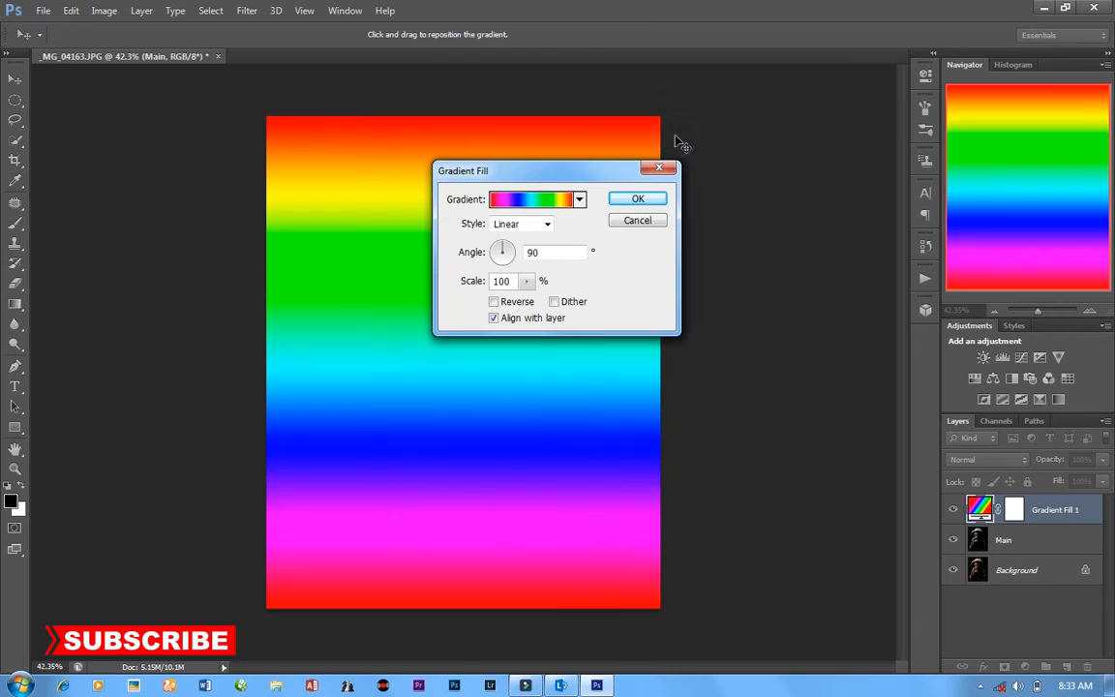
{"action": "left_click", "coordinate": [529, 224]}
{"action": "left_click", "coordinate": [528, 241]}
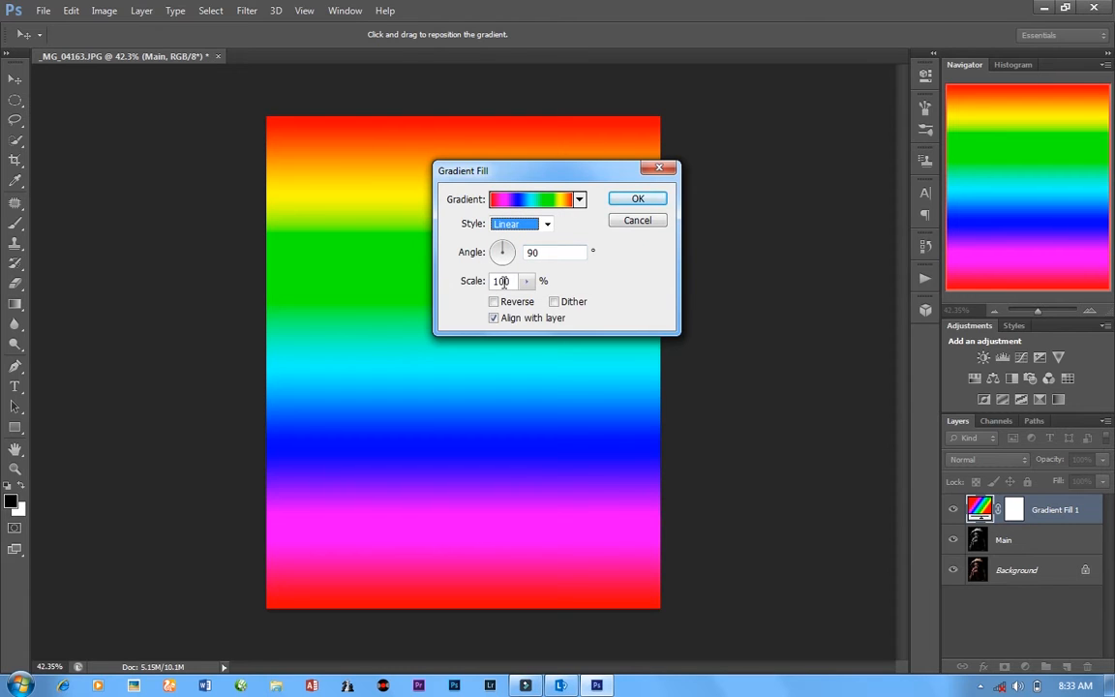
{"action": "left_click", "coordinate": [639, 201]}
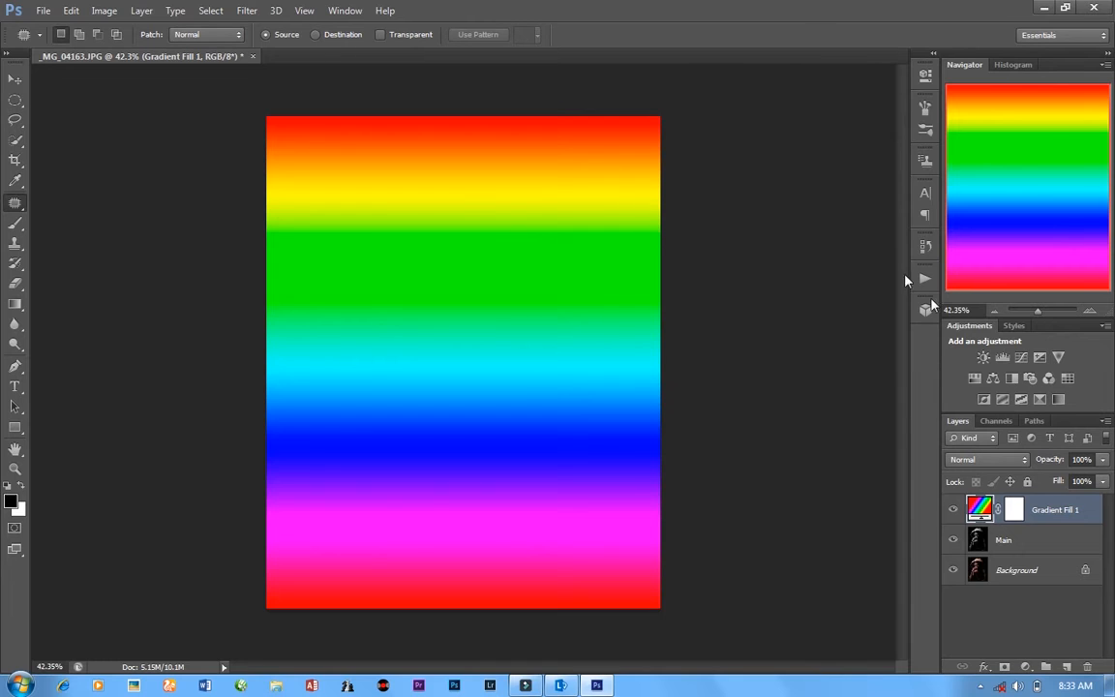
- Set the blend mode of the gradient fill layer to Soft Light
{"action": "left_click", "coordinate": [1024, 463]}
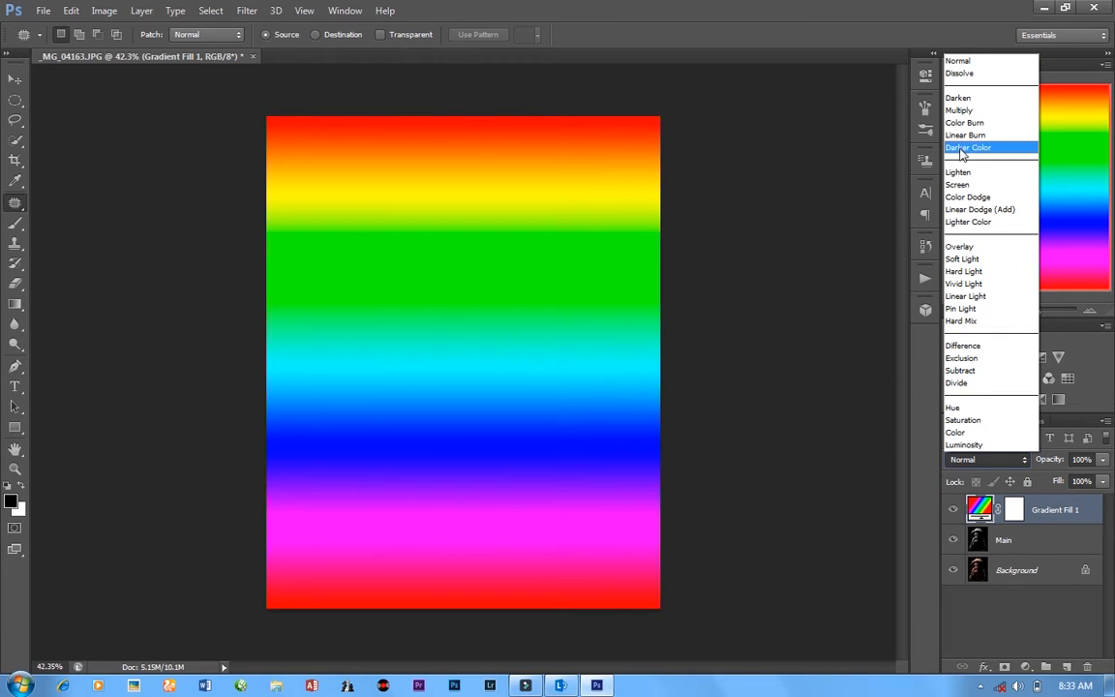
{"action": "left_click", "coordinate": [987, 259]}
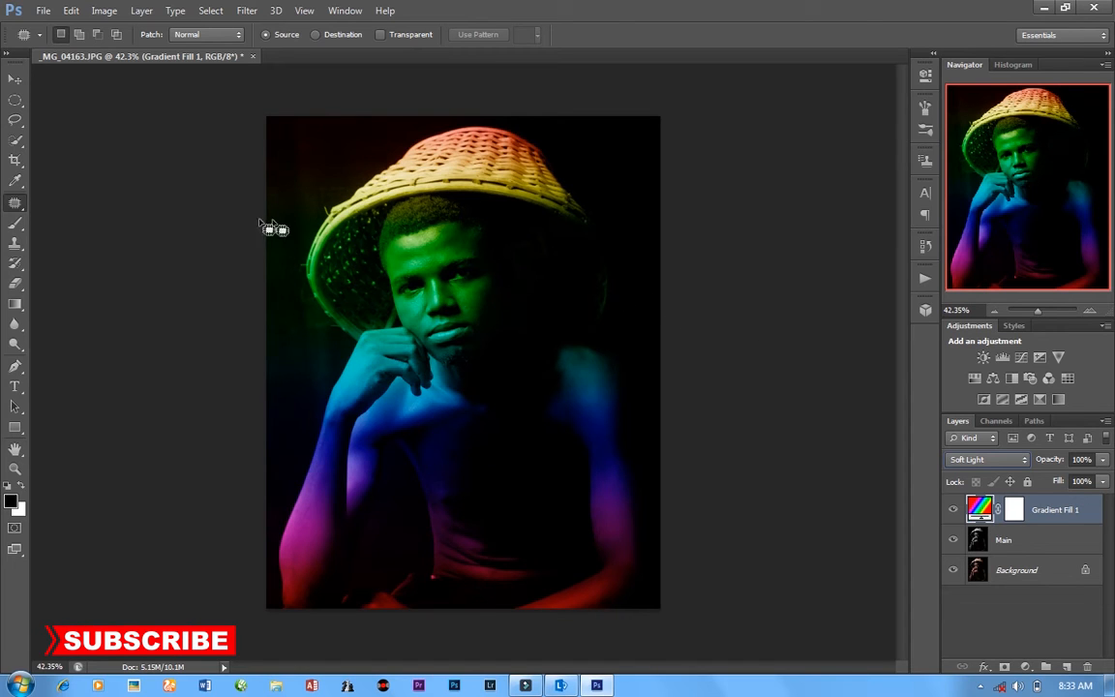
- Try the blend modes from Overlay back to Lighten on the gradient fill layer and return it to Soft Light
{"action": "key", "text": "Up"}
{"action": "key", "text": "Up"}
{"action": "key", "text": "Up"}
{"action": "key", "text": "Up"}
{"action": "key", "text": "Up"}
{"action": "key", "text": "Up"}
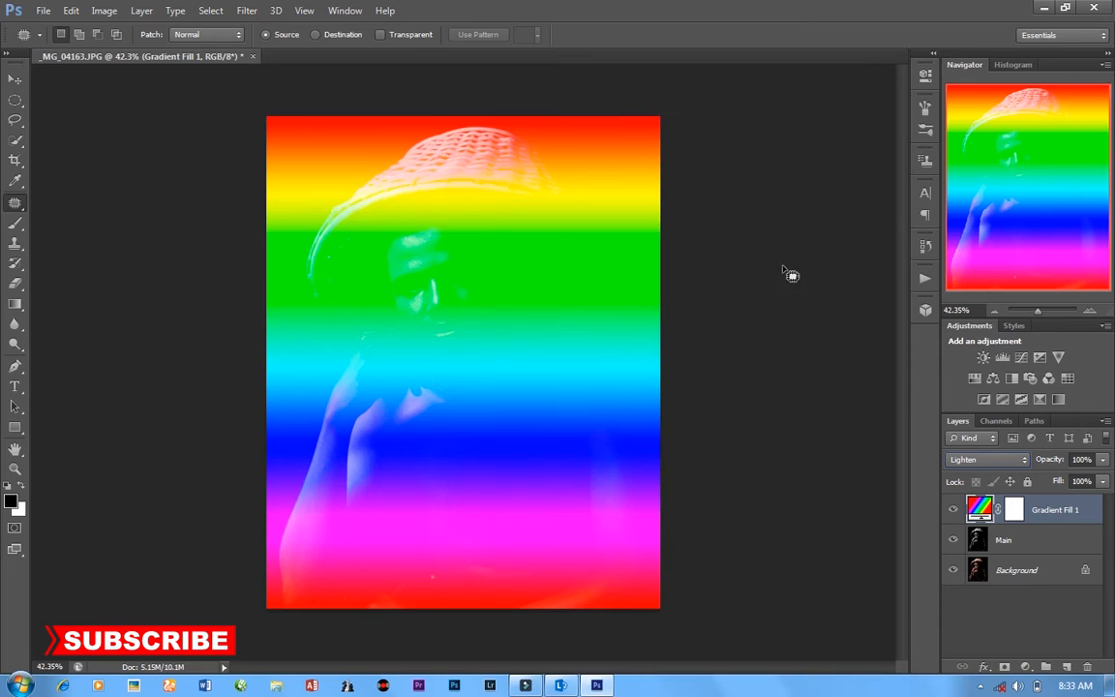
{"action": "left_click", "coordinate": [1009, 463]}
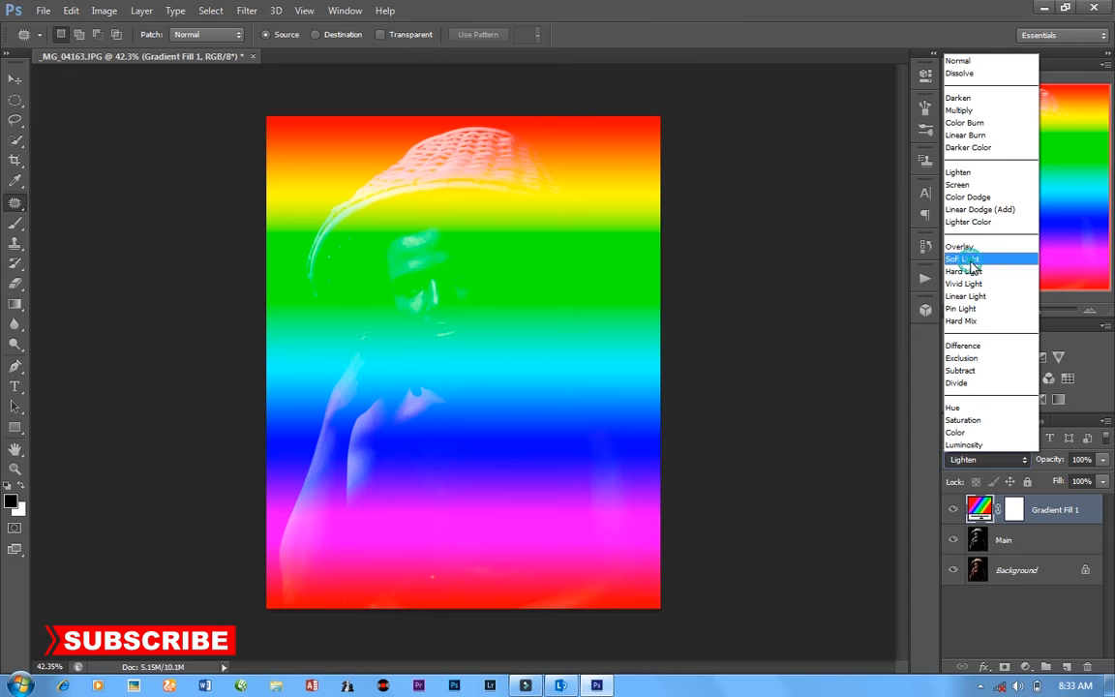
{"action": "left_click", "coordinate": [968, 258]}
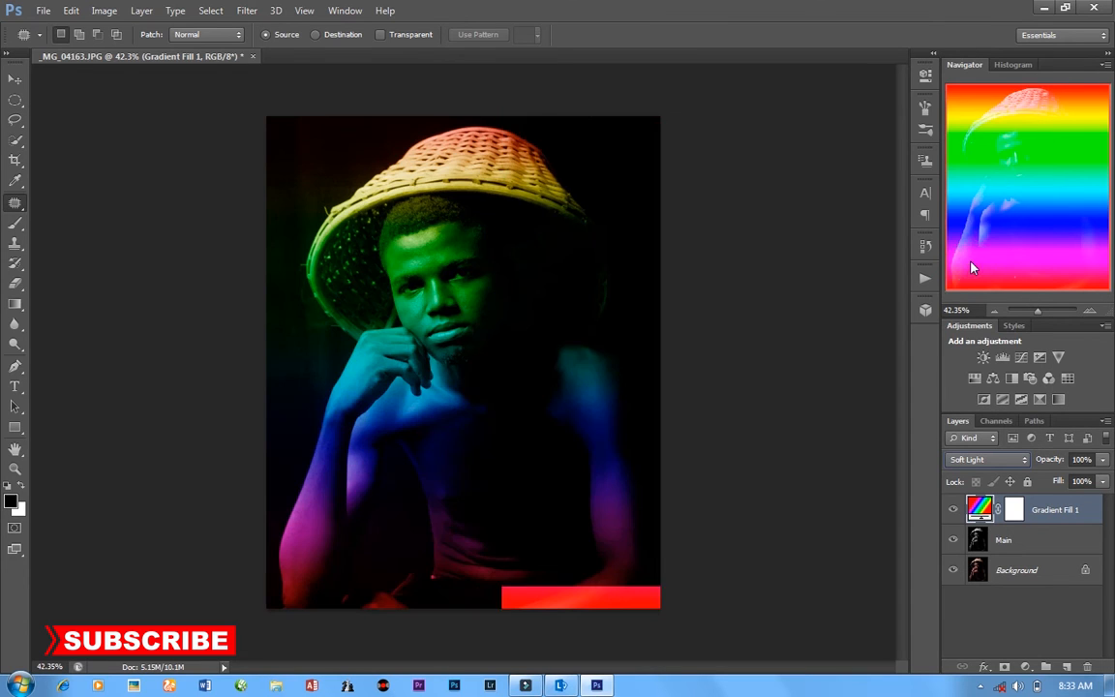
- Apply a Levels adjustment to the Main layer with the black input at 14 to deepen the shadows
{"action": "left_click", "coordinate": [1037, 538]}
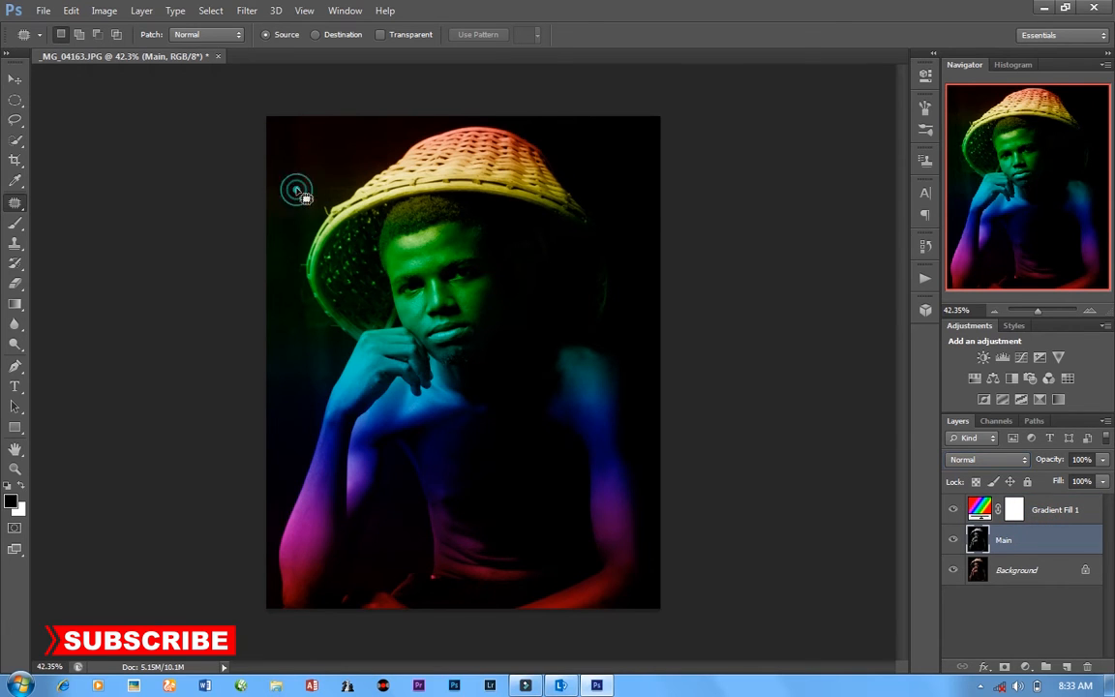
{"action": "scroll", "coordinate": [303, 196], "scroll_direction": "up", "scroll_amount": 2}
{"action": "scroll", "coordinate": [305, 199], "scroll_direction": "up", "scroll_amount": 2}
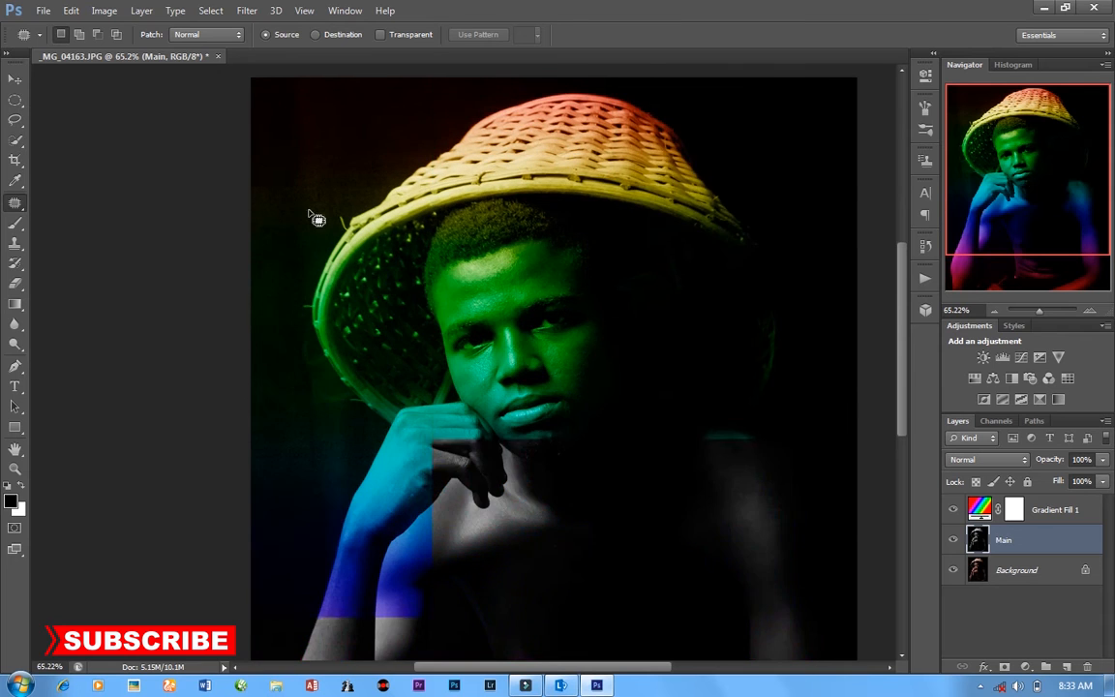
{"action": "scroll", "coordinate": [291, 308], "scroll_direction": "down", "scroll_amount": 5}
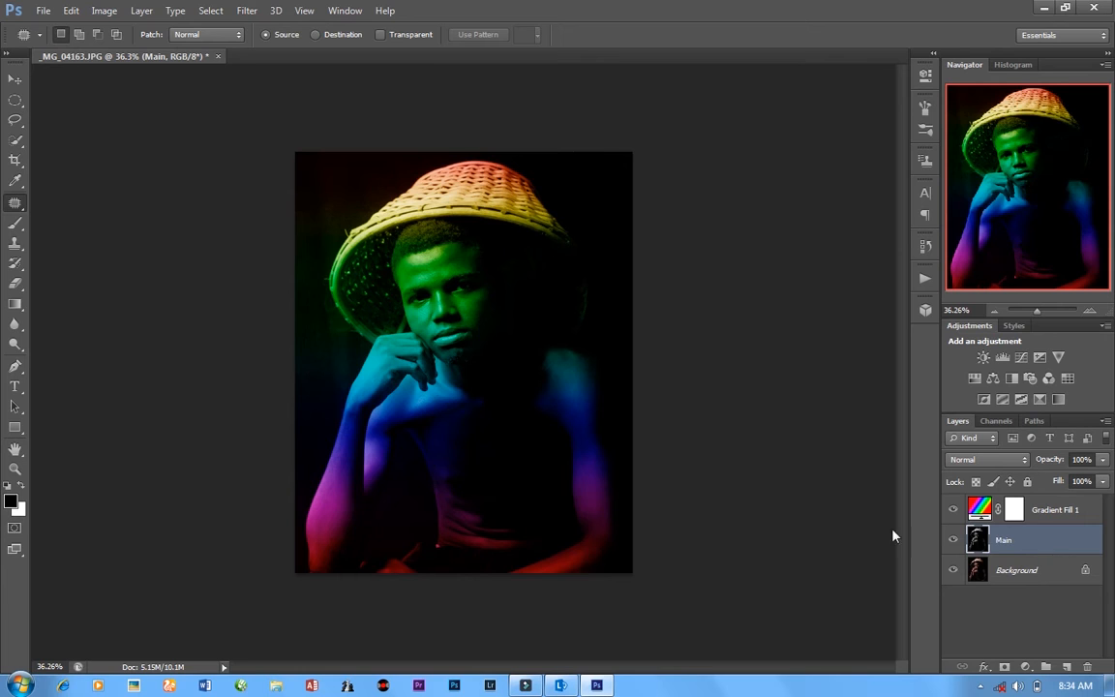
{"action": "left_click", "coordinate": [104, 12]}
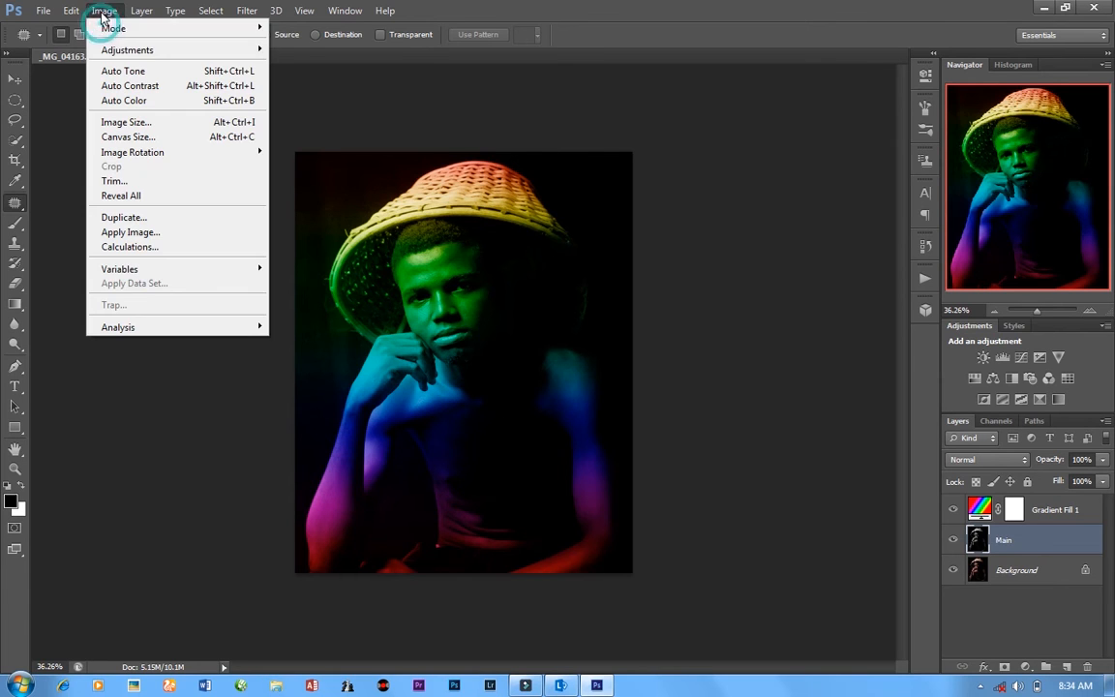
{"action": "left_click", "coordinate": [117, 54]}
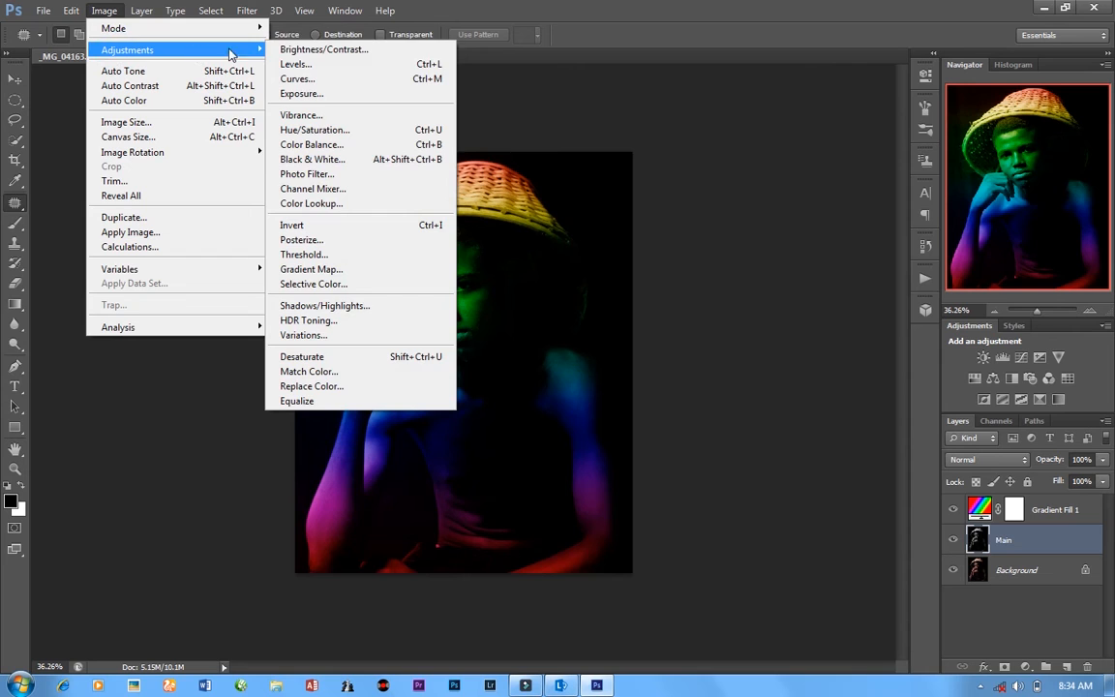
{"action": "left_click", "coordinate": [310, 65]}
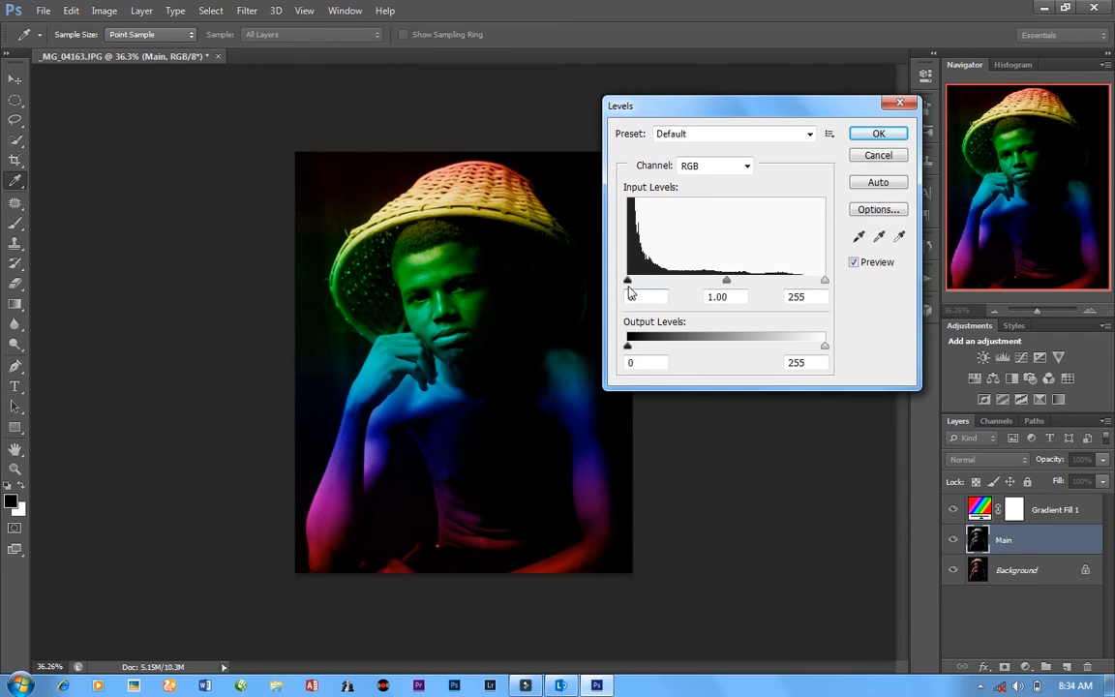
{"action": "left_click_drag", "start_coordinate": [627, 282], "coordinate": [638, 281]}
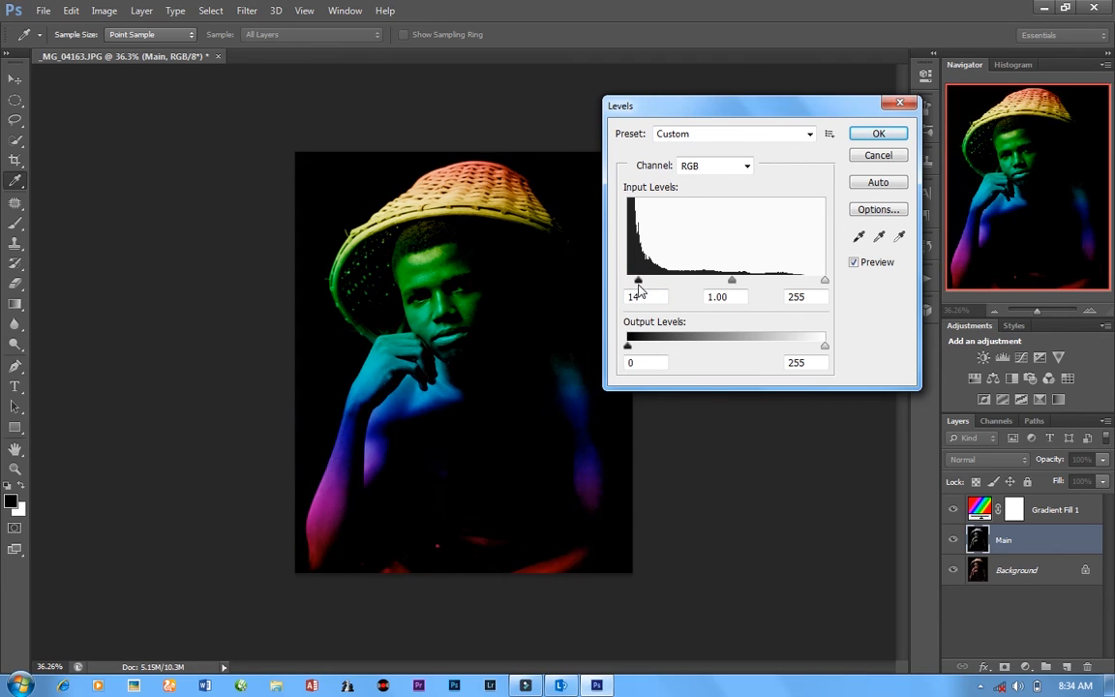
{"action": "double_click", "coordinate": [643, 296]}
{"action": "left_click", "coordinate": [878, 135]}
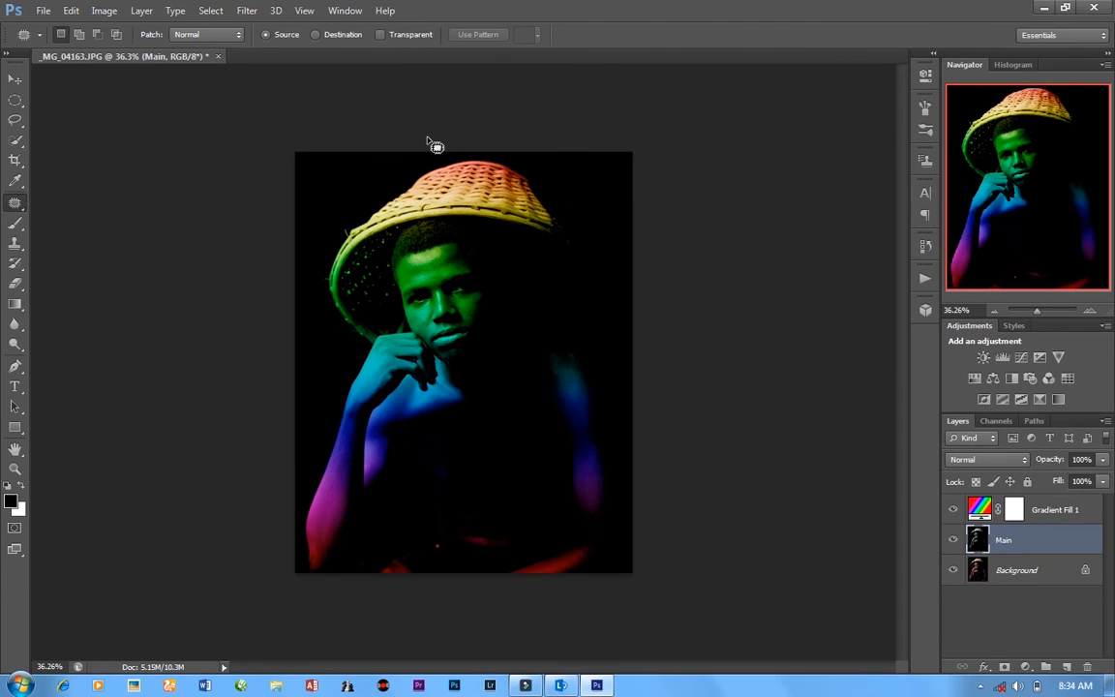
- Compare the portrait with and without the gradient fill layer and examine the hat and face up close
{"action": "scroll", "coordinate": [429, 141], "scroll_direction": "up", "scroll_amount": 4}
{"action": "scroll", "coordinate": [436, 149], "scroll_direction": "down", "scroll_amount": 2}
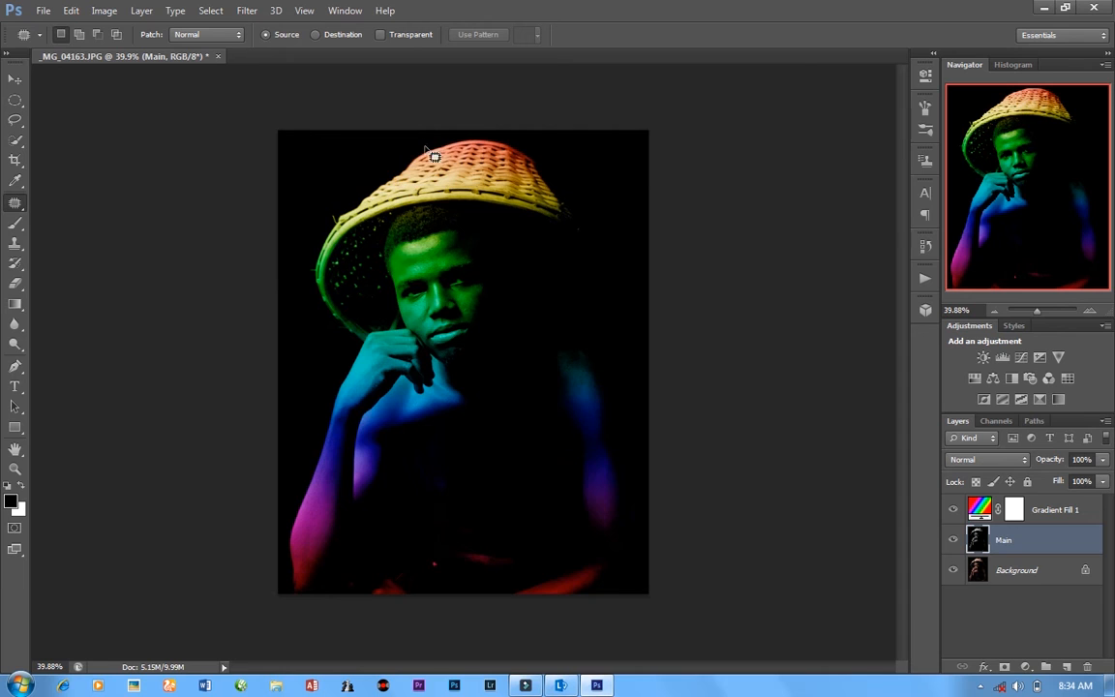
{"action": "left_click", "coordinate": [952, 509]}
{"action": "left_click", "coordinate": [951, 509]}
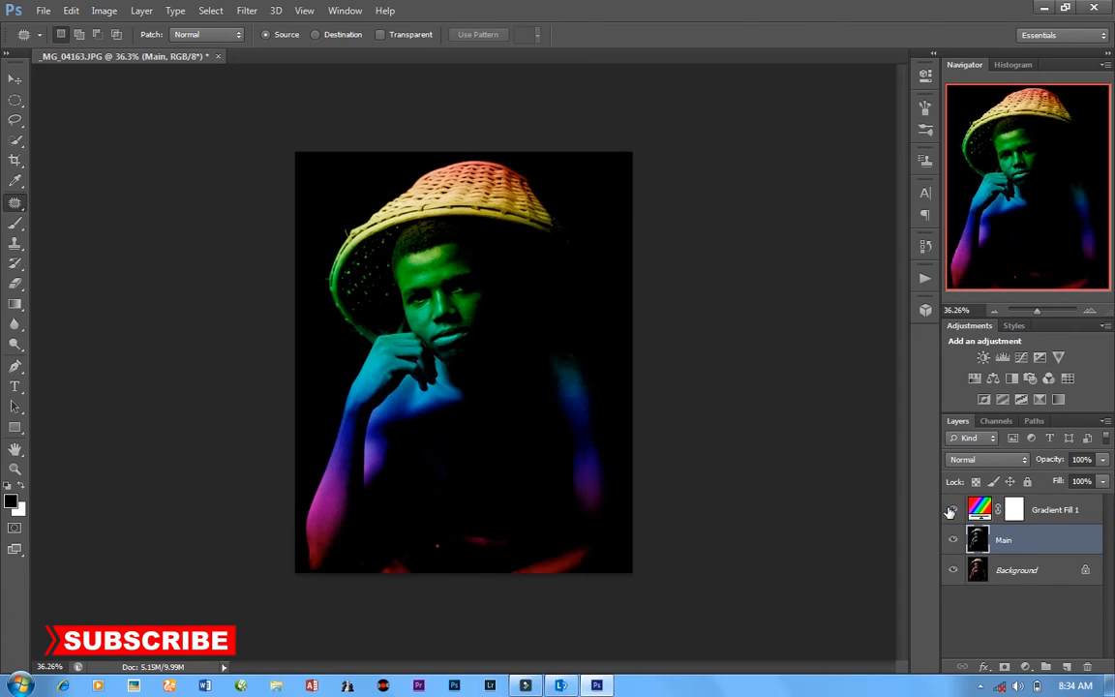
{"action": "scroll", "coordinate": [457, 167], "scroll_direction": "up", "scroll_amount": 3}
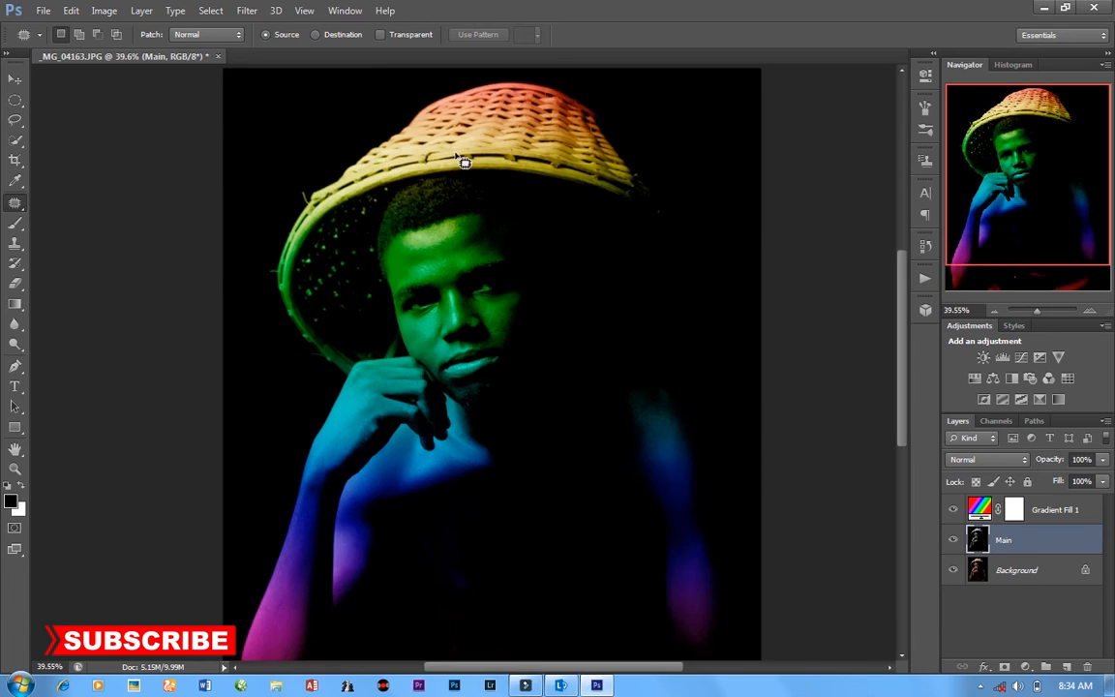
{"action": "scroll", "coordinate": [457, 166], "scroll_direction": "down", "scroll_amount": 3}
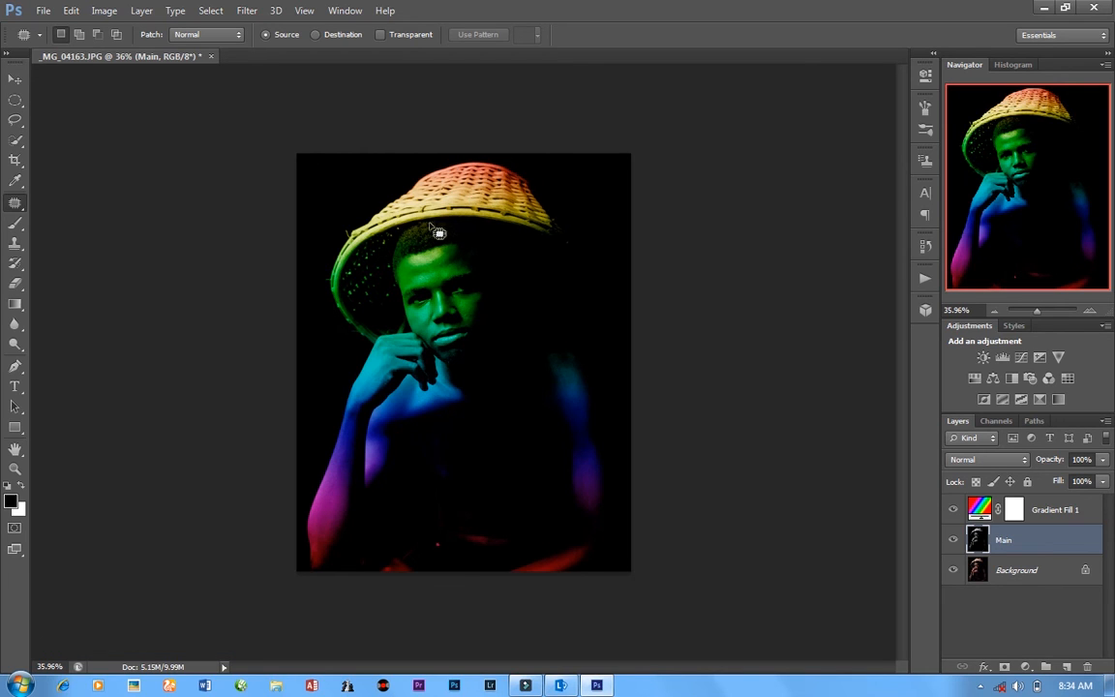
{"action": "scroll", "coordinate": [495, 165], "scroll_direction": "up", "scroll_amount": 2}
{"action": "scroll", "coordinate": [491, 165], "scroll_direction": "down", "scroll_amount": 1}
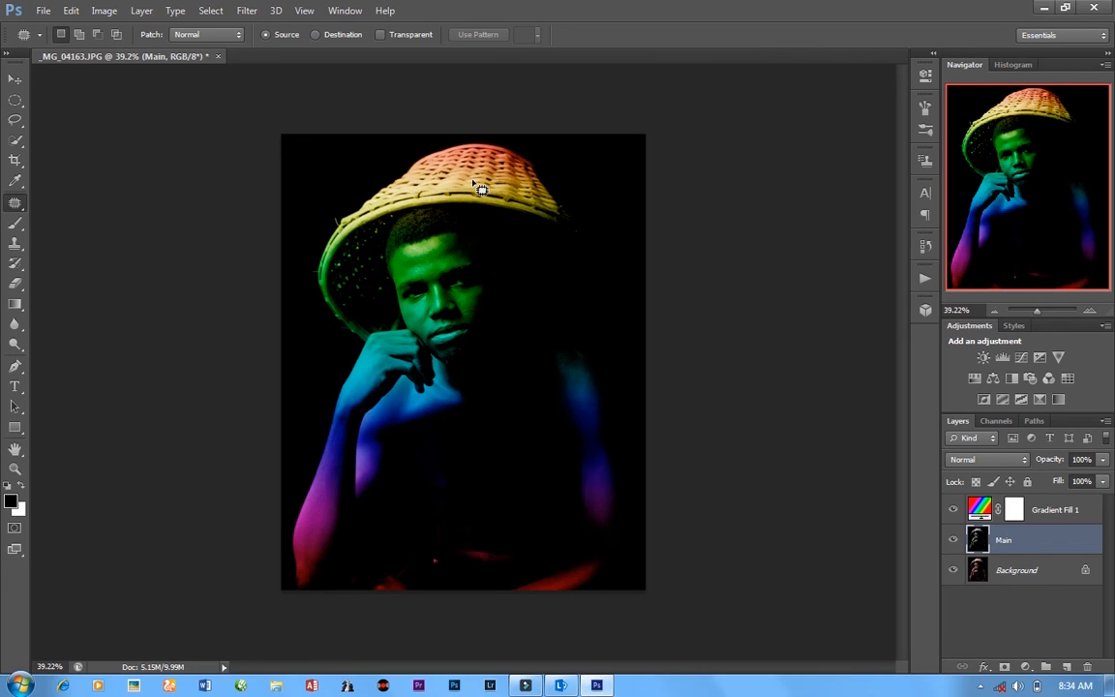